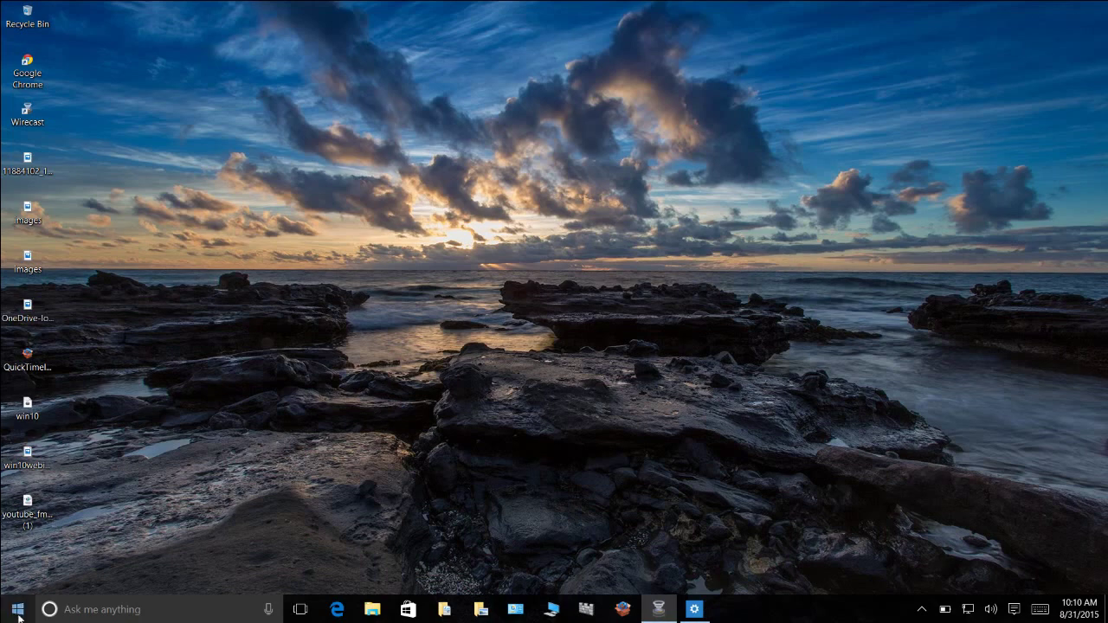
Step: Shorten the Start menu from its top edge and scroll the tiles down to the lower group
{"action": "left_click", "coordinate": [17, 609]}
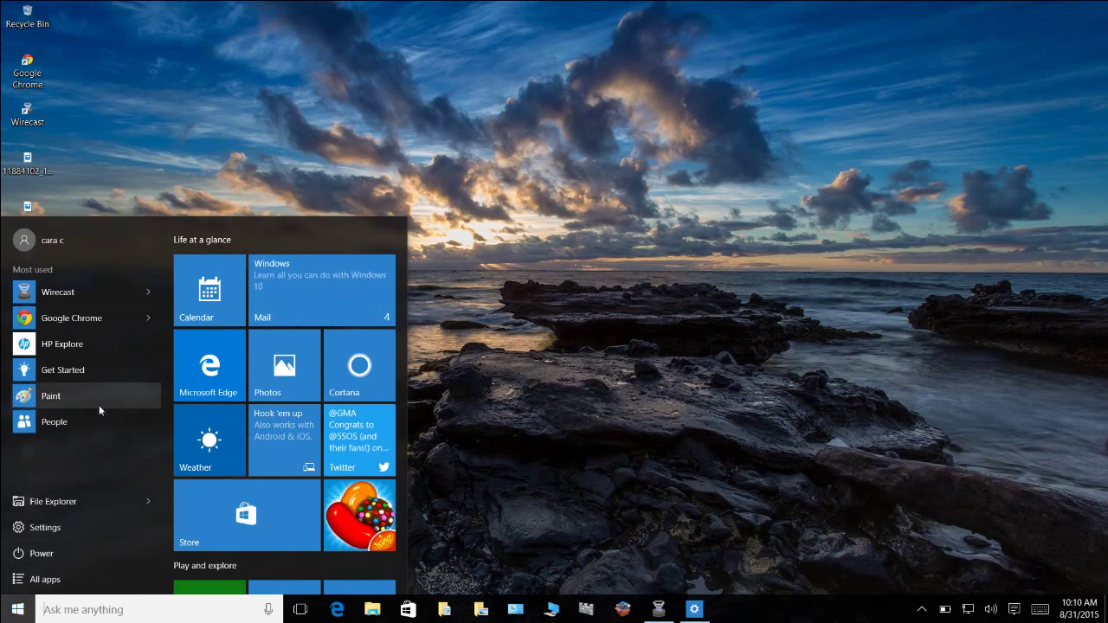
{"action": "mouse_move", "coordinate": [134, 217]}
{"action": "left_mouse_down"}
{"action": "mouse_move", "coordinate": [138, 382]}
{"action": "mouse_move", "coordinate": [110, 41]}
{"action": "mouse_move", "coordinate": [127, 336]}
{"action": "mouse_move", "coordinate": [115, 223]}
{"action": "left_mouse_up"}
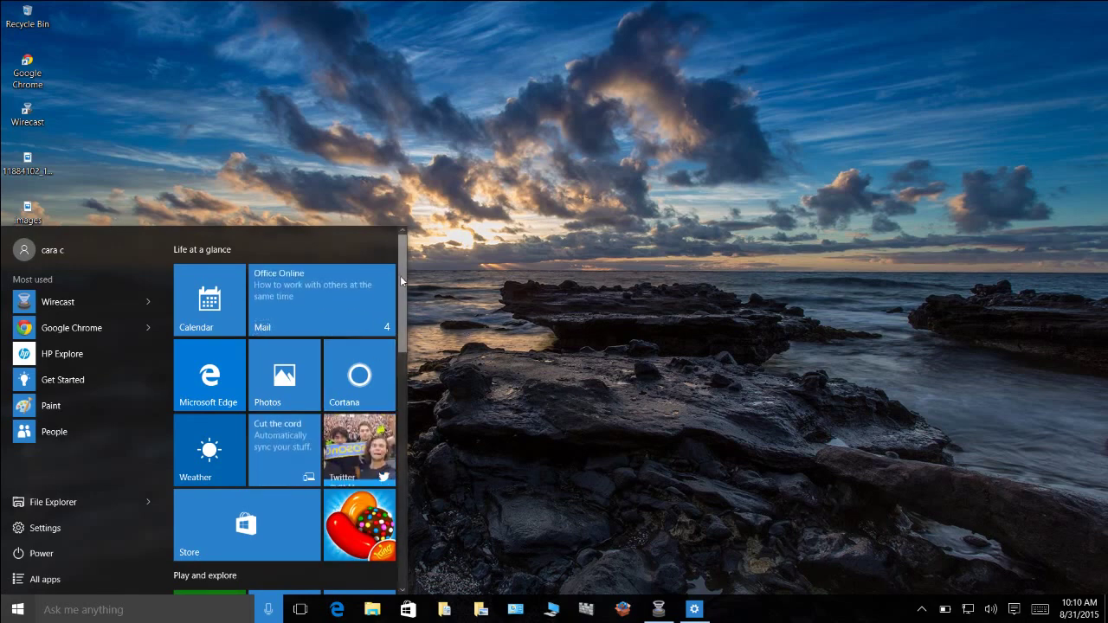
{"action": "mouse_move", "coordinate": [400, 275]}
{"action": "left_mouse_down"}
{"action": "mouse_move", "coordinate": [402, 401]}
{"action": "mouse_move", "coordinate": [398, 283]}
{"action": "left_mouse_up"}
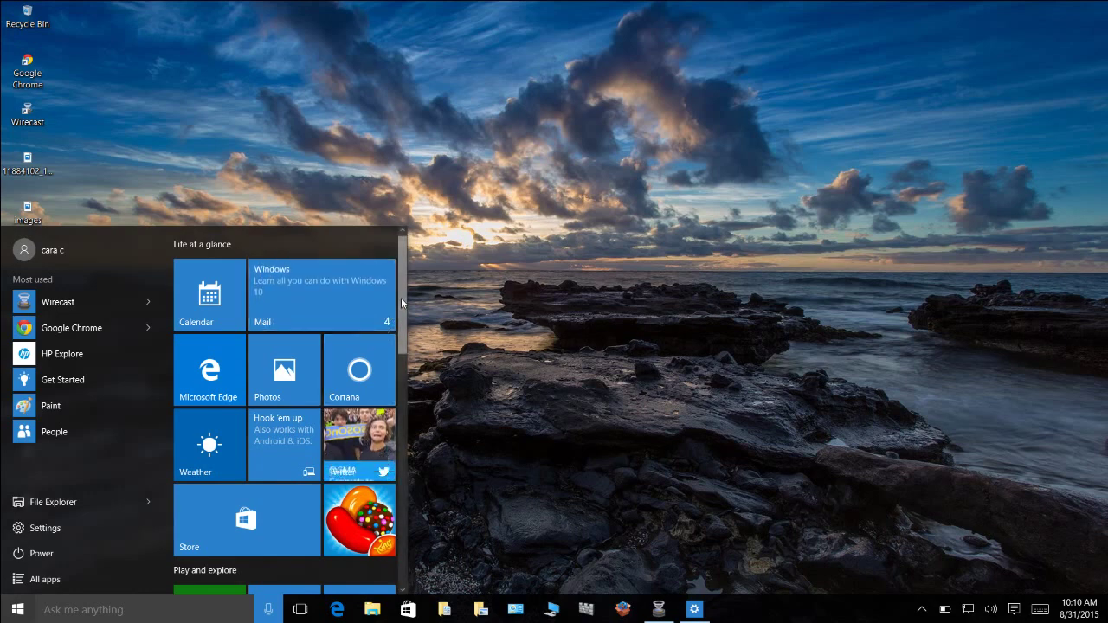
{"action": "left_click_drag", "start_coordinate": [401, 298], "coordinate": [399, 552]}
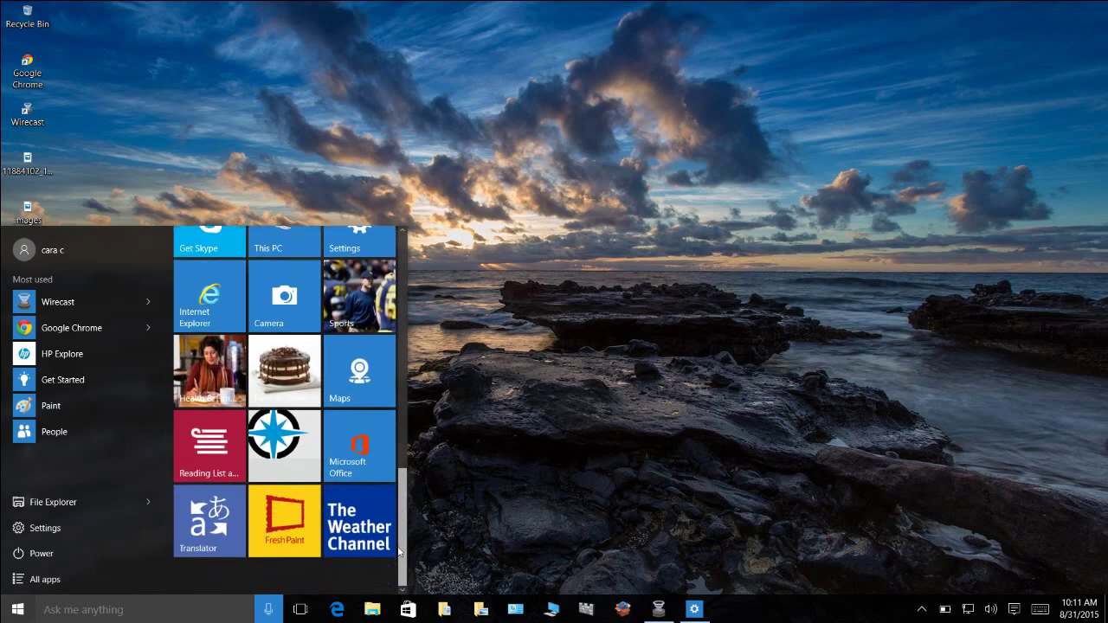
Step: Pin Windows Media Player to Start from the All apps list
{"action": "left_click", "coordinate": [58, 580]}
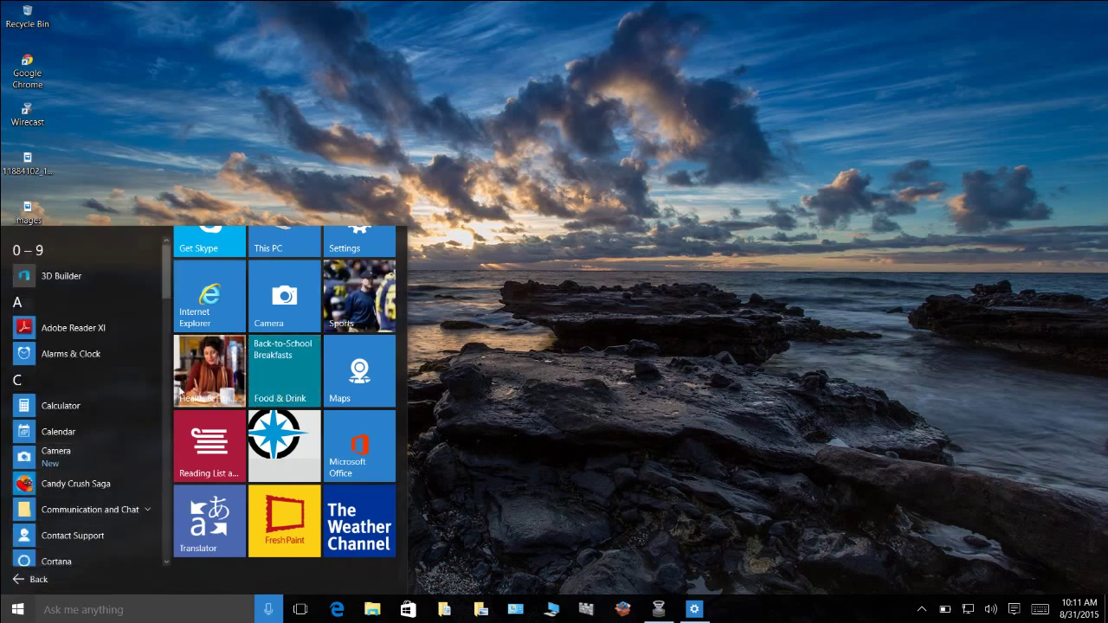
{"action": "left_click_drag", "start_coordinate": [164, 284], "coordinate": [157, 531]}
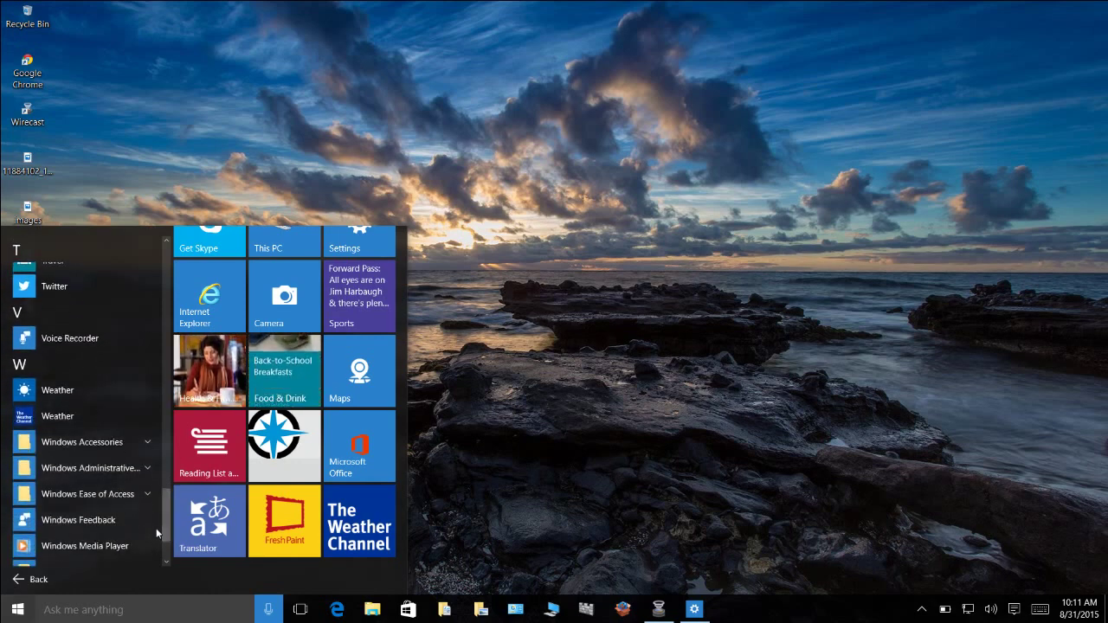
{"action": "right_click", "coordinate": [116, 549]}
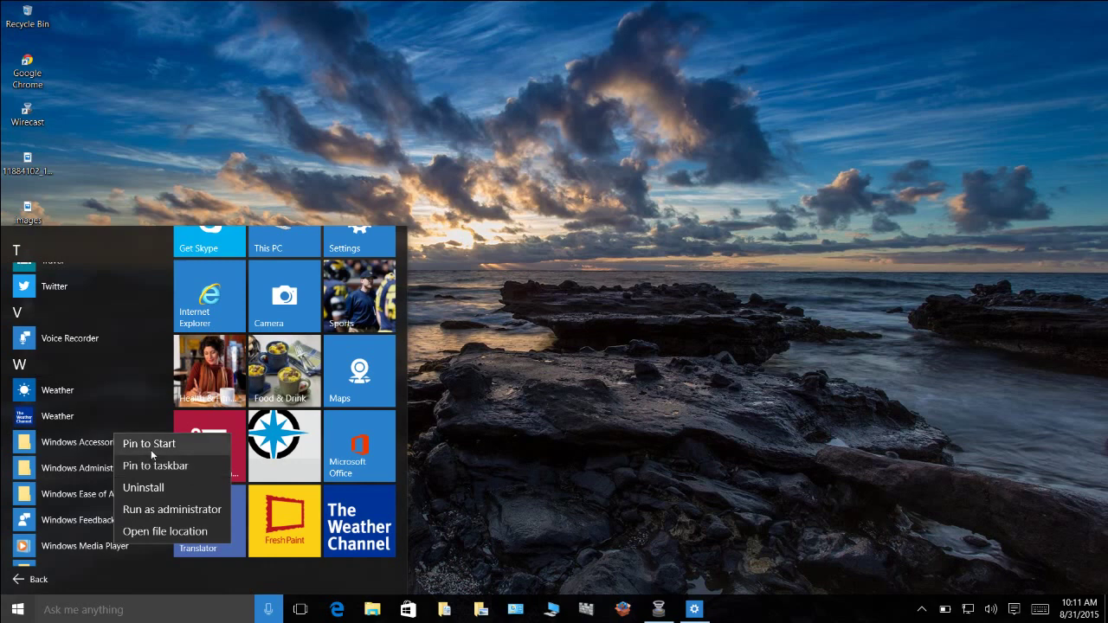
{"action": "left_click", "coordinate": [150, 449]}
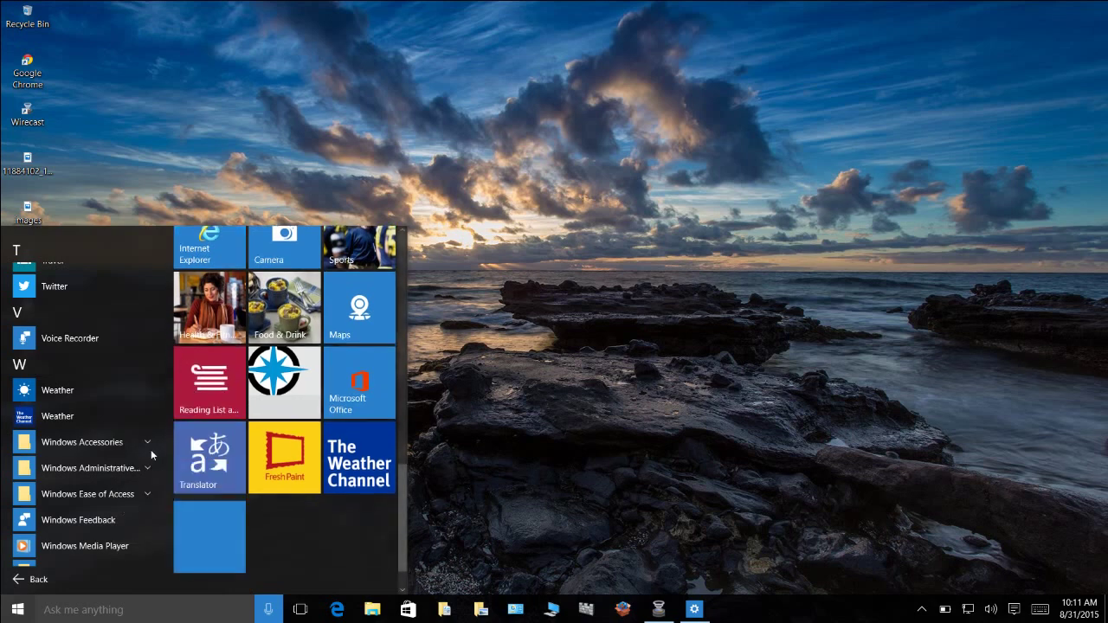
{"action": "right_click", "coordinate": [214, 563]}
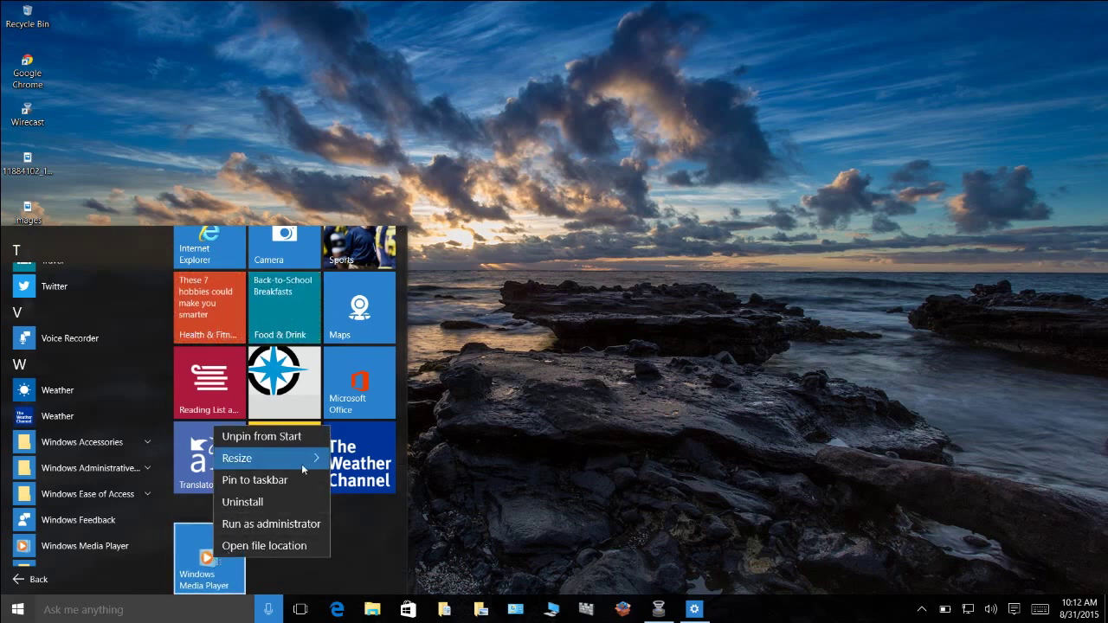
{"action": "mouse_move", "coordinate": [305, 470]}
{"action": "left_click", "coordinate": [349, 467]}
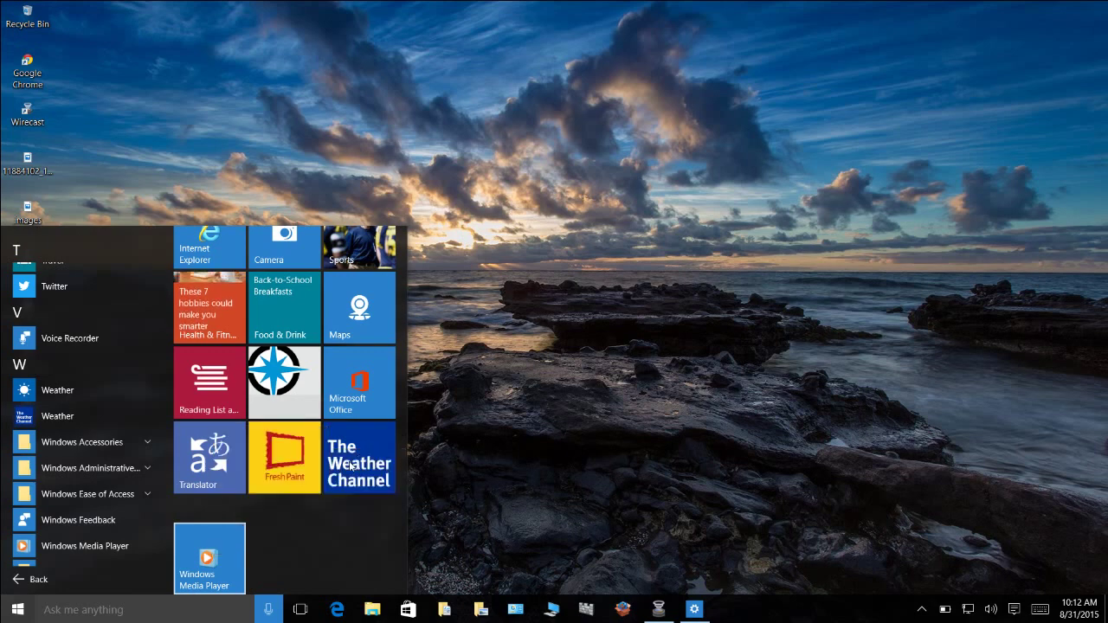
{"action": "right_click", "coordinate": [195, 543]}
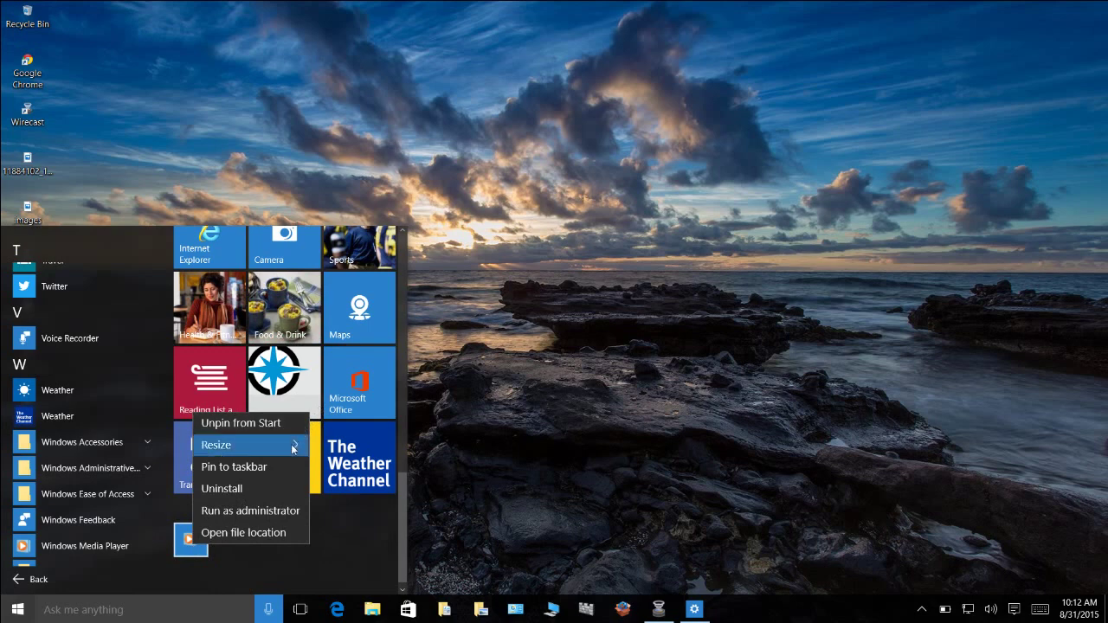
{"action": "mouse_move", "coordinate": [296, 445]}
{"action": "left_click", "coordinate": [338, 472]}
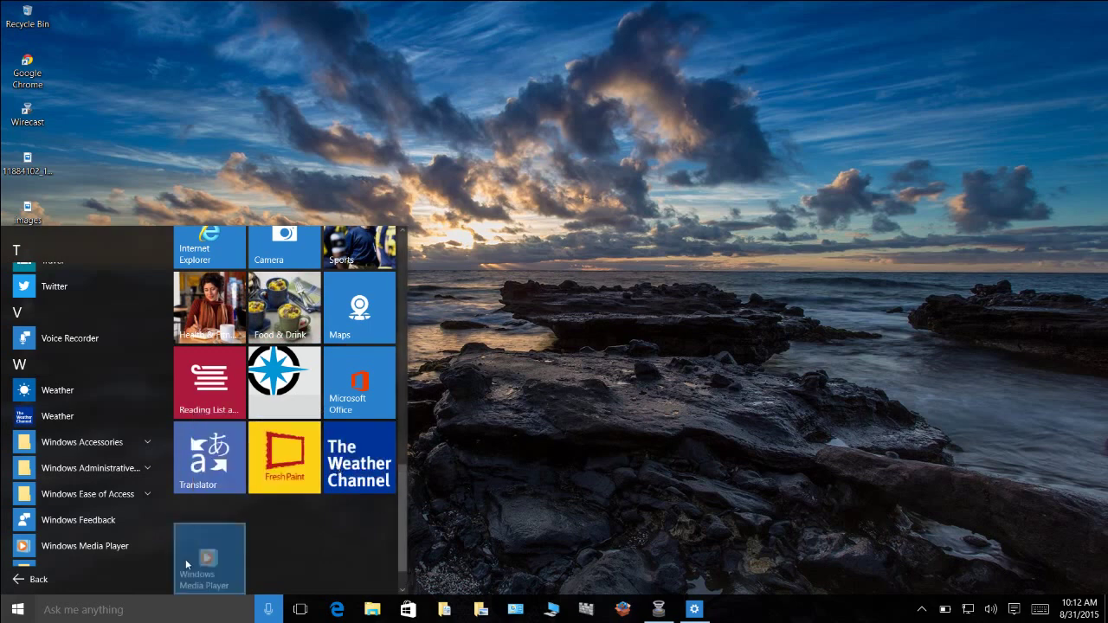
{"action": "left_click_drag", "start_coordinate": [189, 555], "coordinate": [218, 545]}
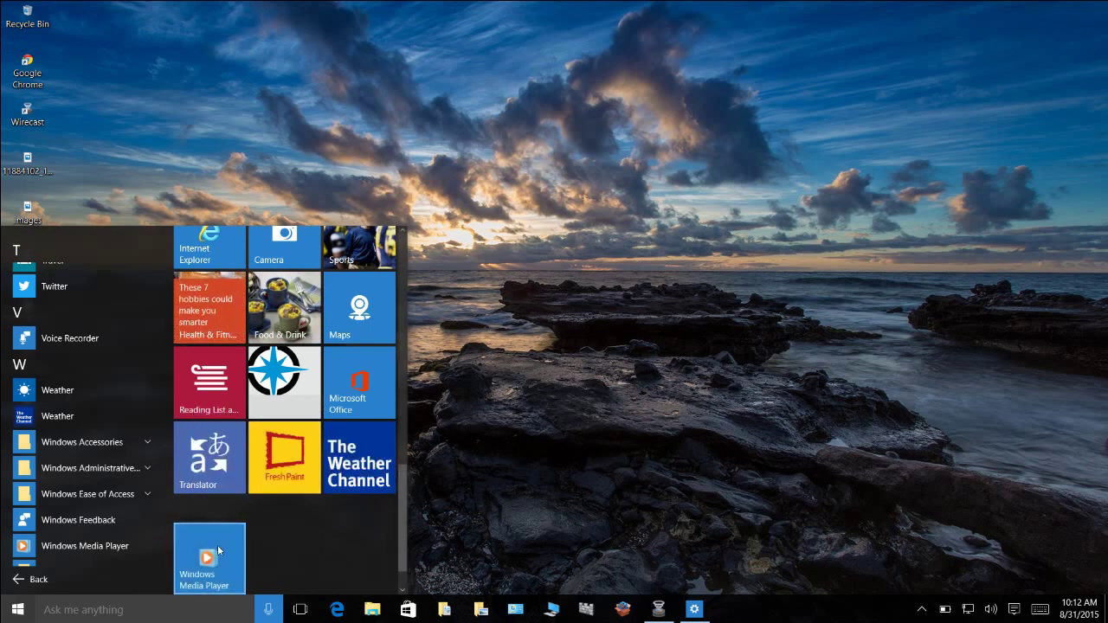
{"action": "right_click", "coordinate": [217, 544]}
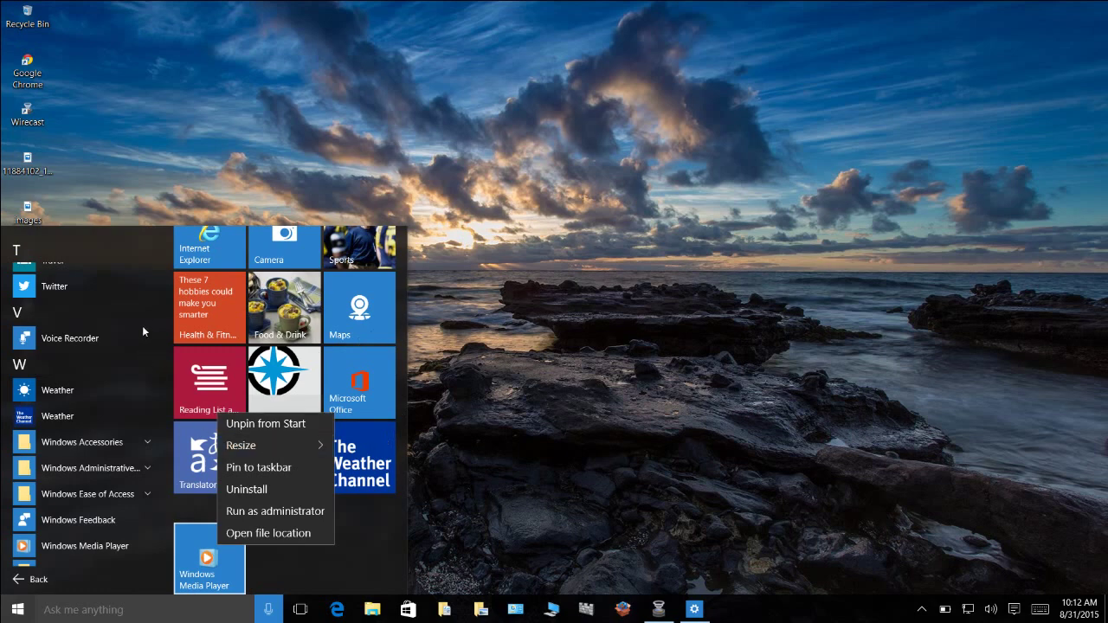
Step: Dismiss the tile options, return to the main Start view and scroll the tiles back up
{"action": "left_click", "coordinate": [47, 583]}
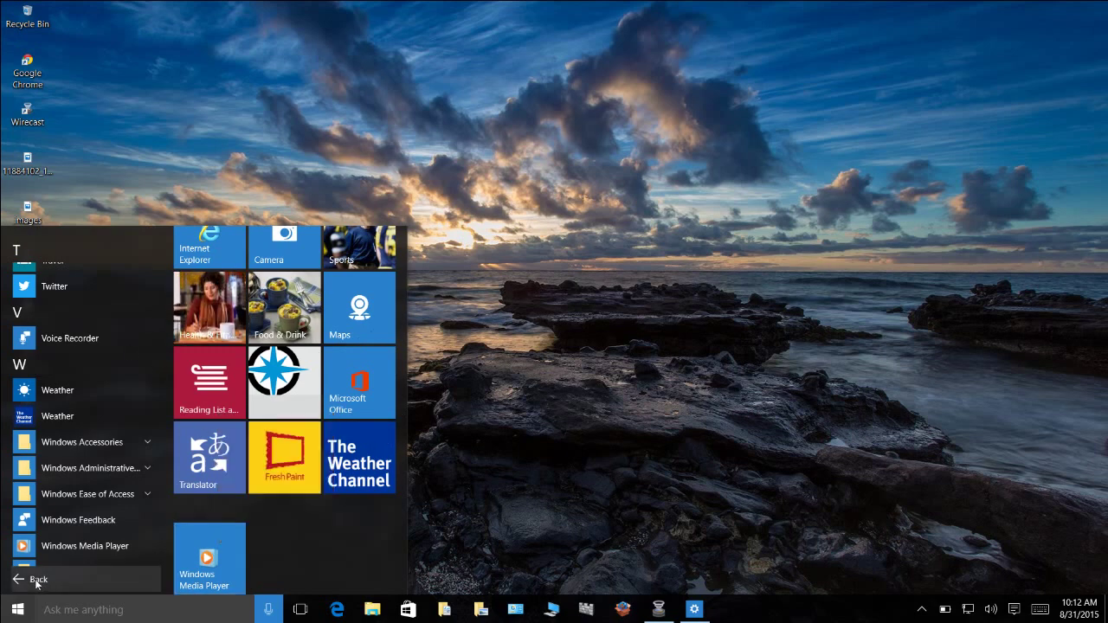
{"action": "left_click", "coordinate": [38, 580]}
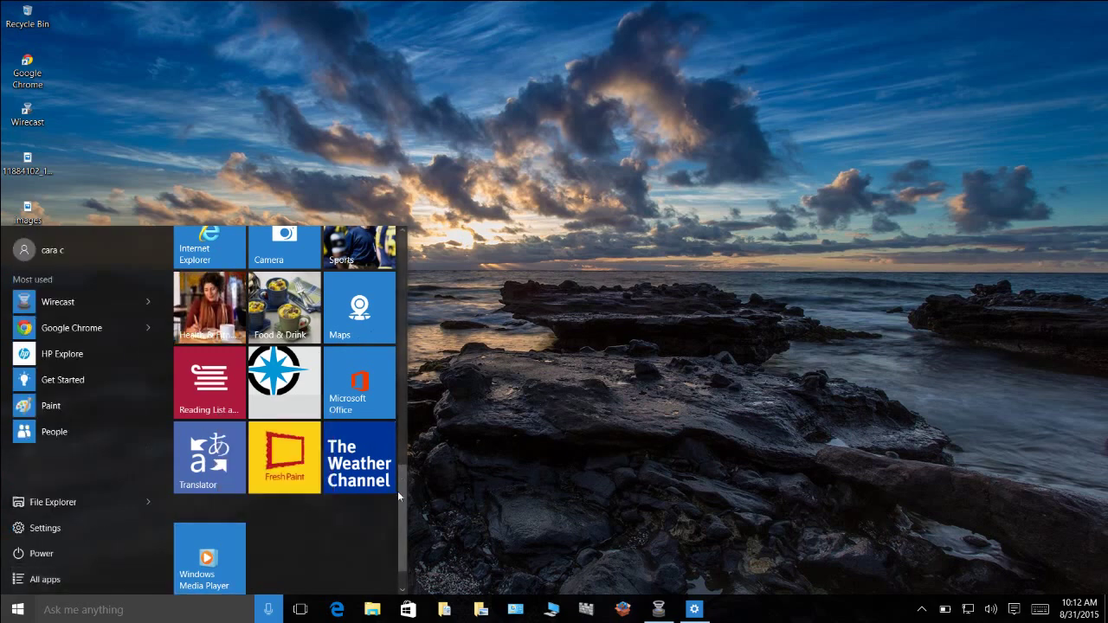
{"action": "left_click_drag", "start_coordinate": [400, 492], "coordinate": [379, 249]}
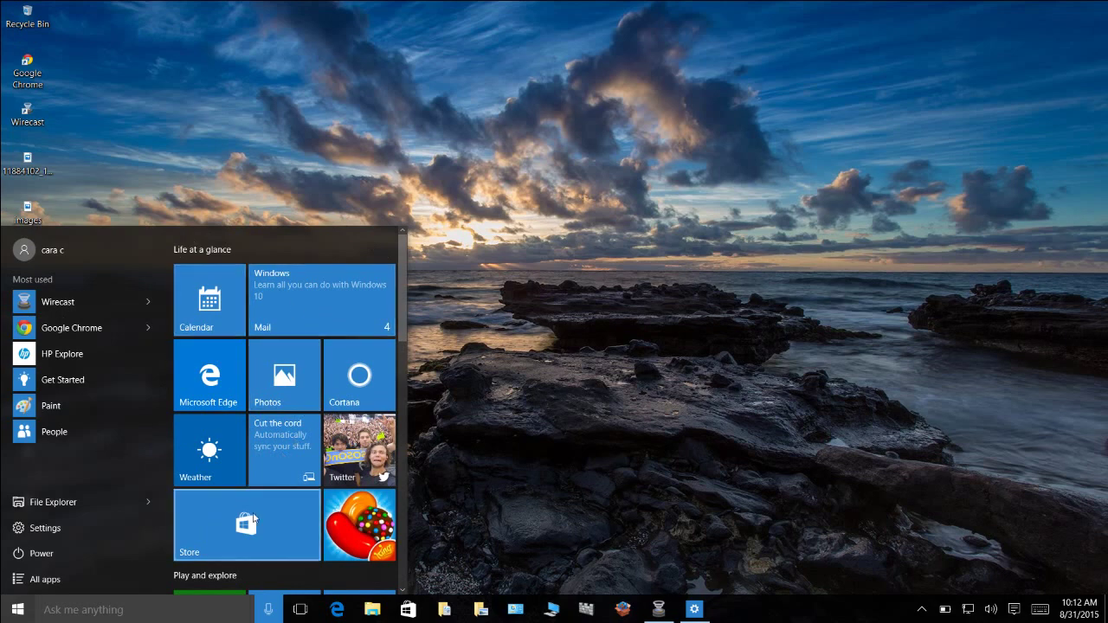
Step: Unpin Camera from Start via the All apps list and return to the main Start view
{"action": "left_click", "coordinate": [83, 581]}
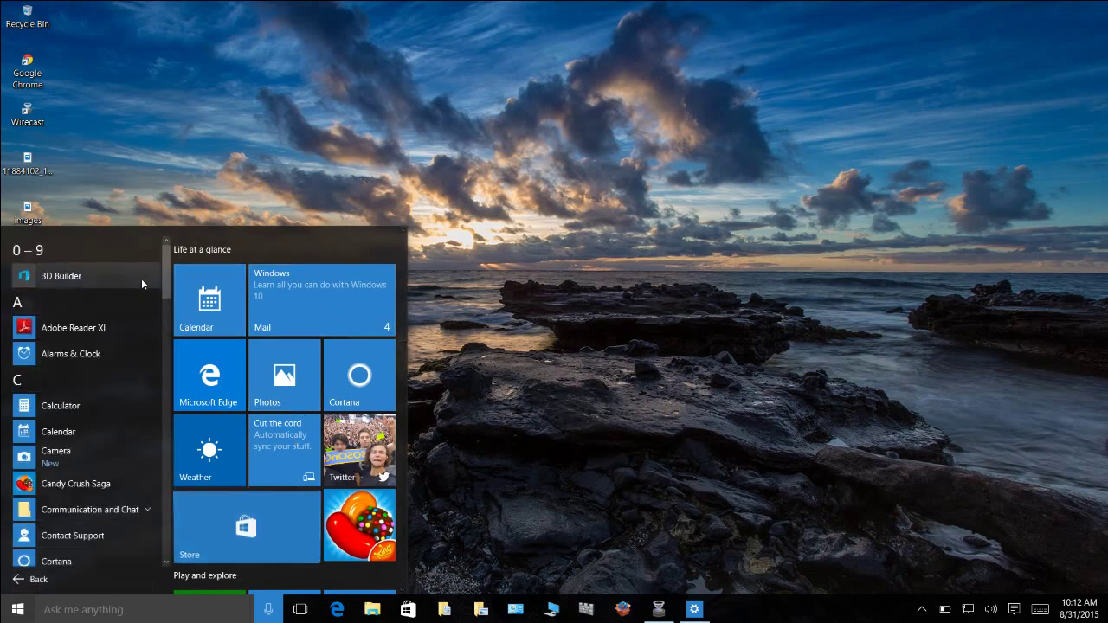
{"action": "scroll", "coordinate": [159, 289], "scroll_direction": "down", "scroll_amount": 3}
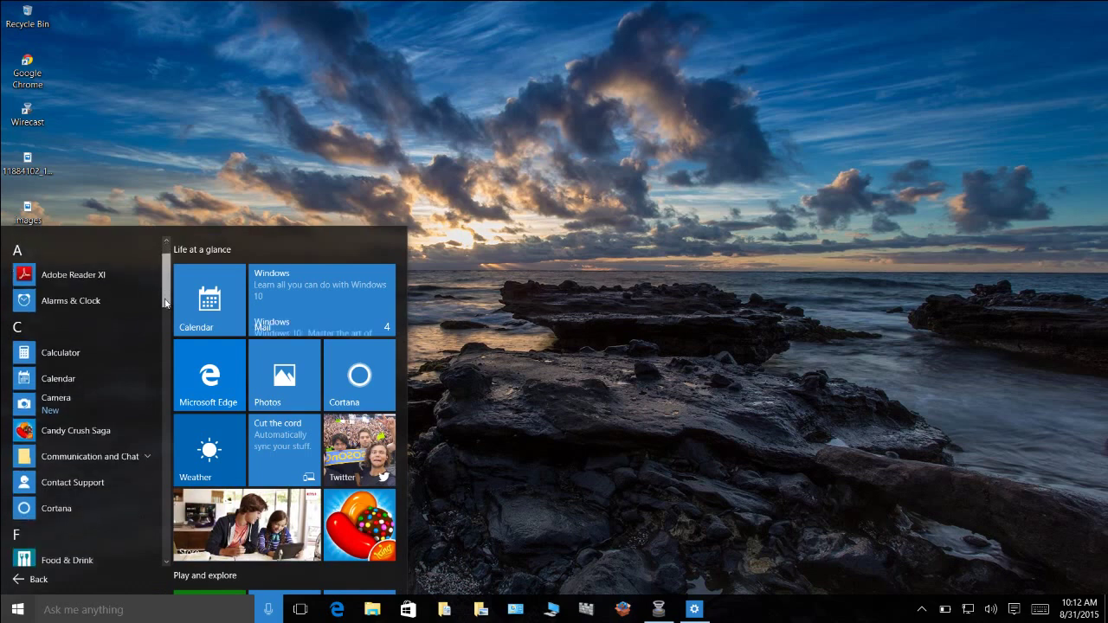
{"action": "scroll", "coordinate": [159, 295], "scroll_direction": "up", "scroll_amount": 3}
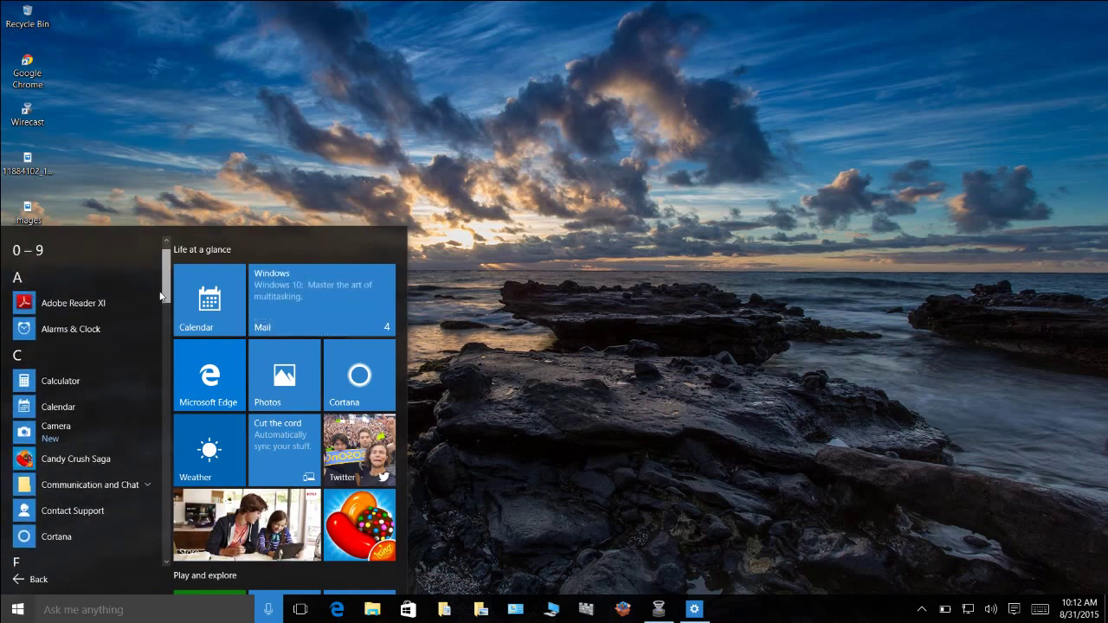
{"action": "right_click", "coordinate": [42, 440]}
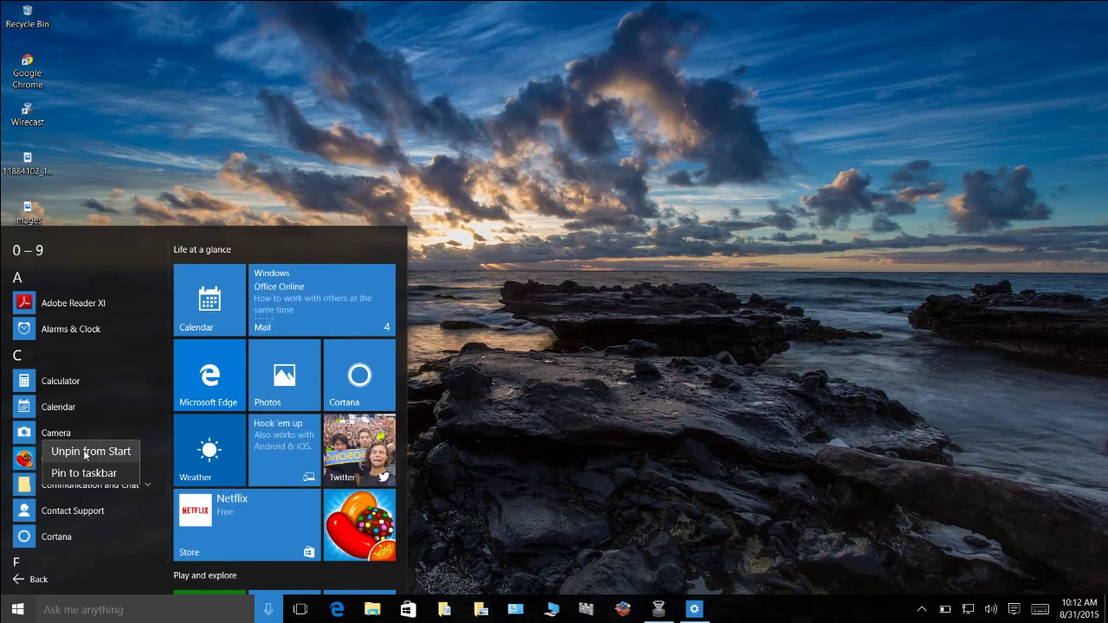
{"action": "left_click", "coordinate": [122, 232]}
{"action": "left_click", "coordinate": [39, 581]}
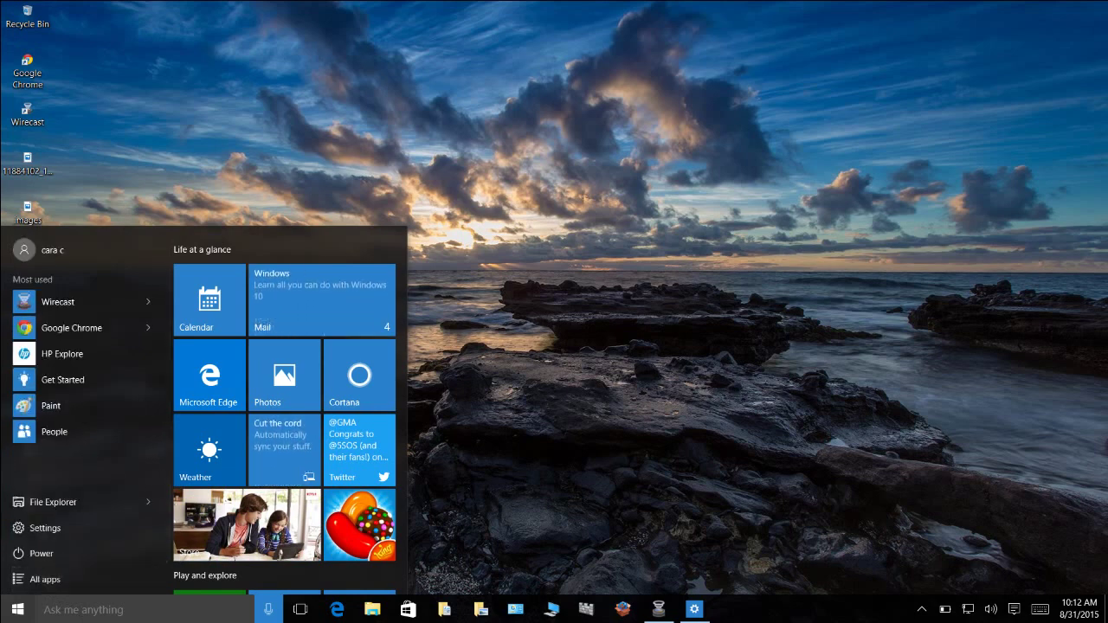
{"action": "key", "text": "Escape"}
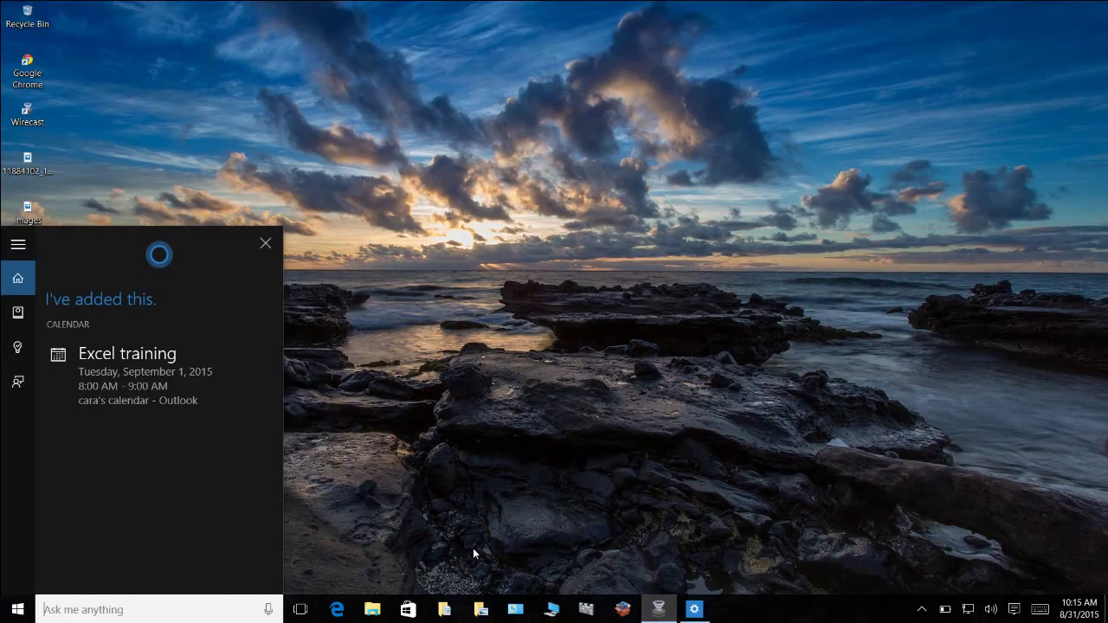
Step: Launch Edge, close the Cortana panel, and load google.com
{"action": "left_click", "coordinate": [338, 610]}
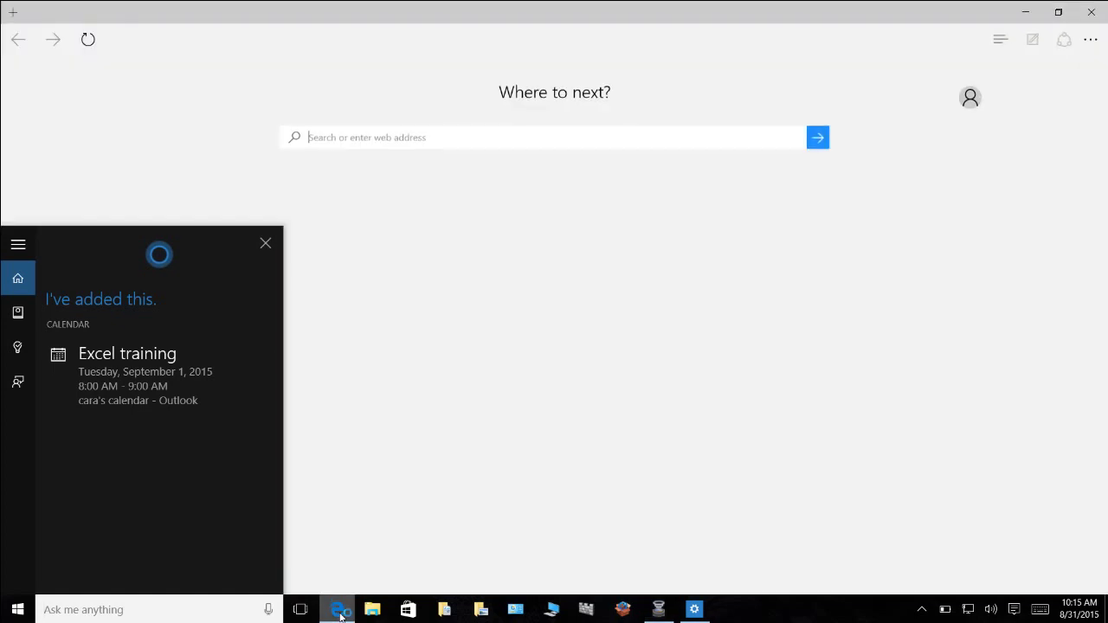
{"action": "left_click", "coordinate": [265, 245]}
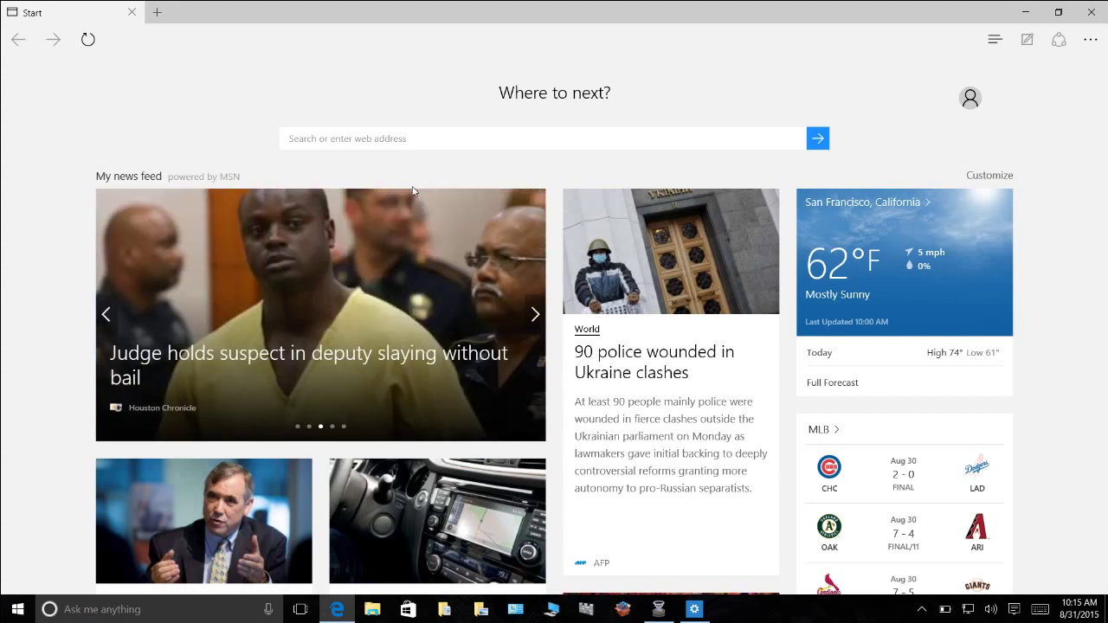
{"action": "left_click", "coordinate": [390, 140]}
{"action": "type", "text": "googl"}
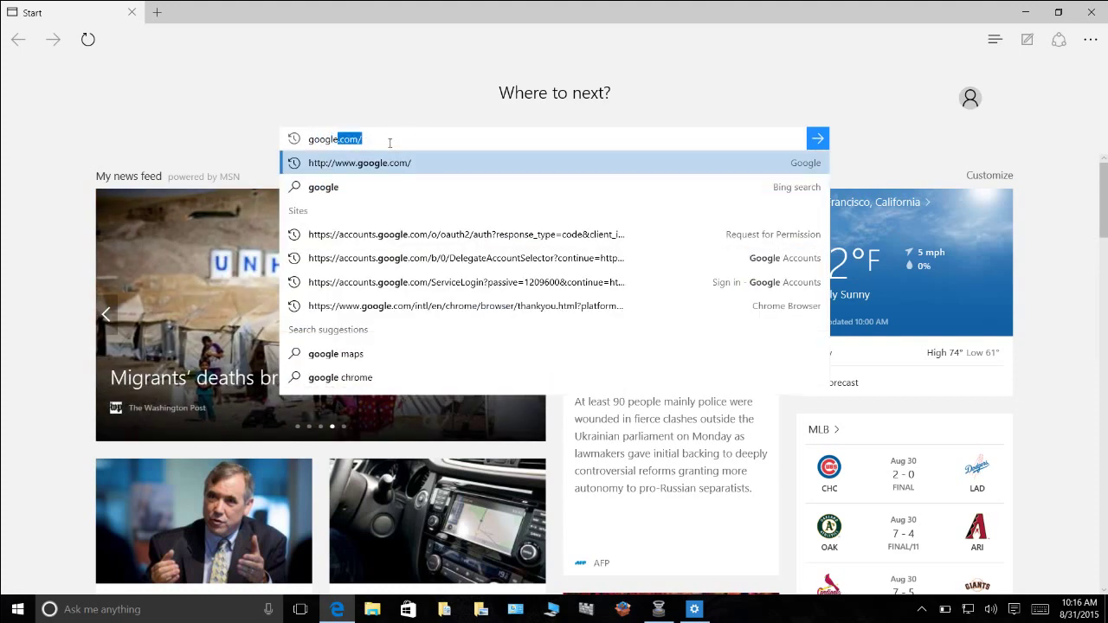
{"action": "type", "text": "e.com"}
{"action": "key", "text": "Return"}
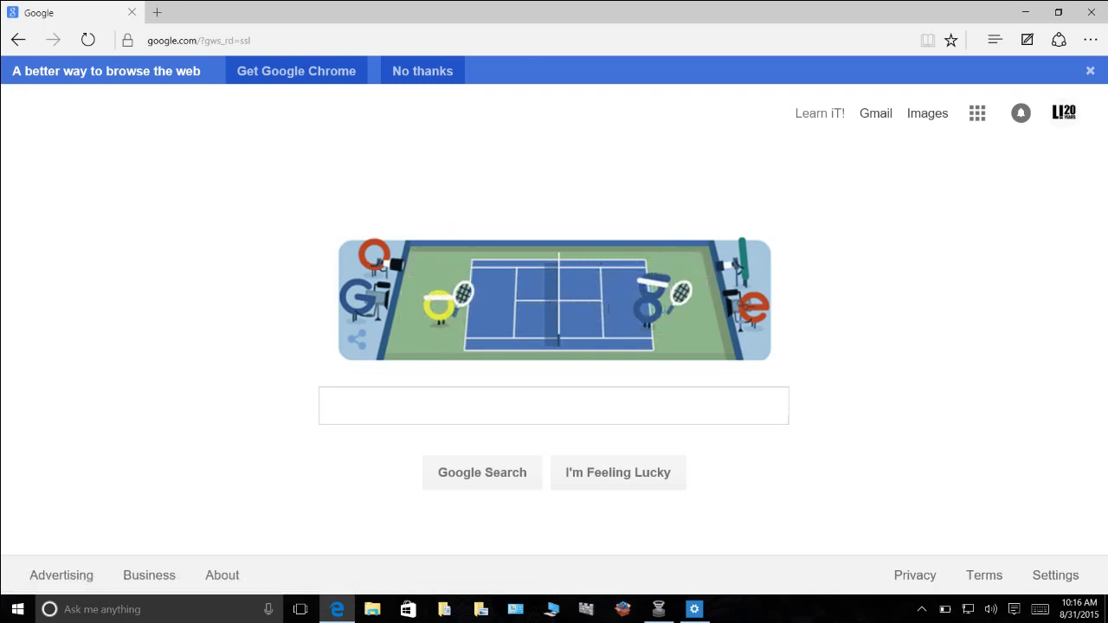
Step: Open Edge's advanced settings and expand the 'Search in the address bar with' dropdown
{"action": "left_click", "coordinate": [1092, 42]}
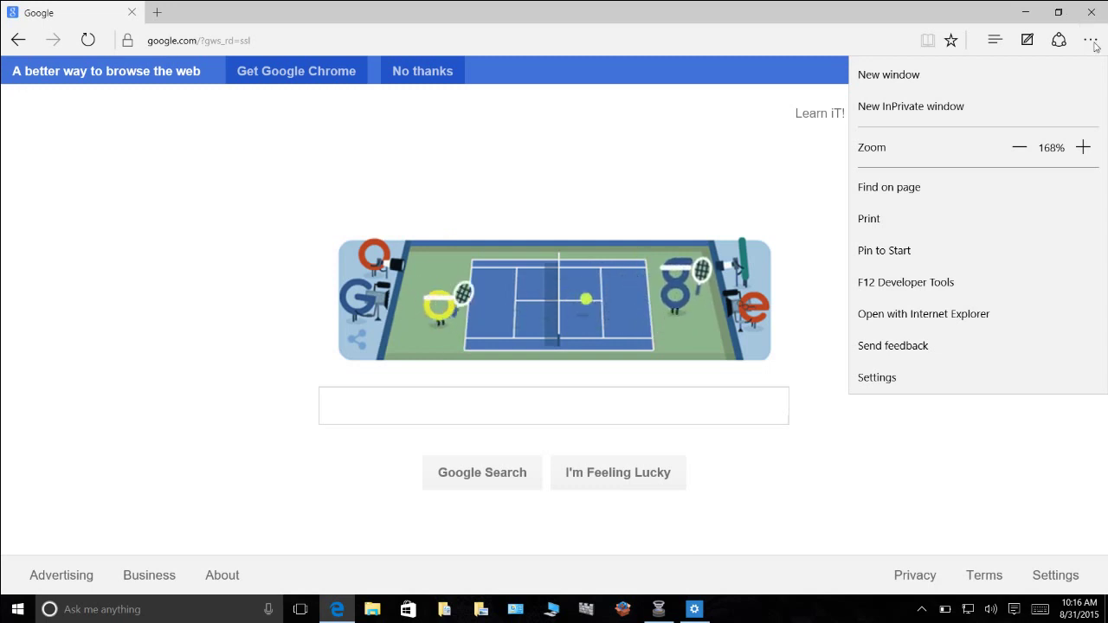
{"action": "left_click", "coordinate": [896, 379]}
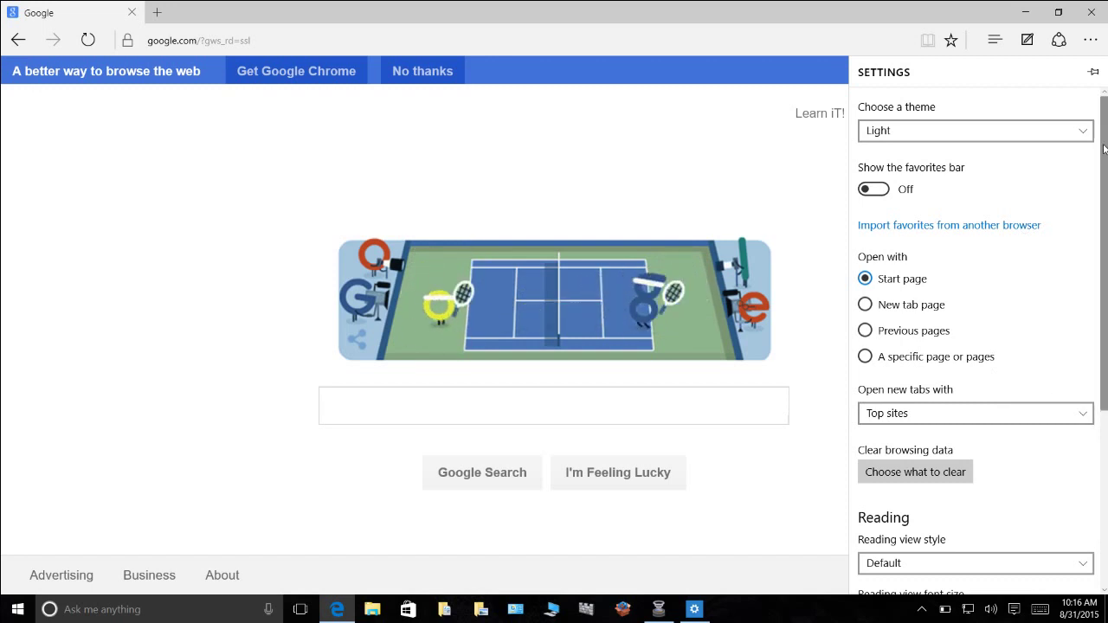
{"action": "left_click_drag", "start_coordinate": [1103, 149], "coordinate": [1104, 329]}
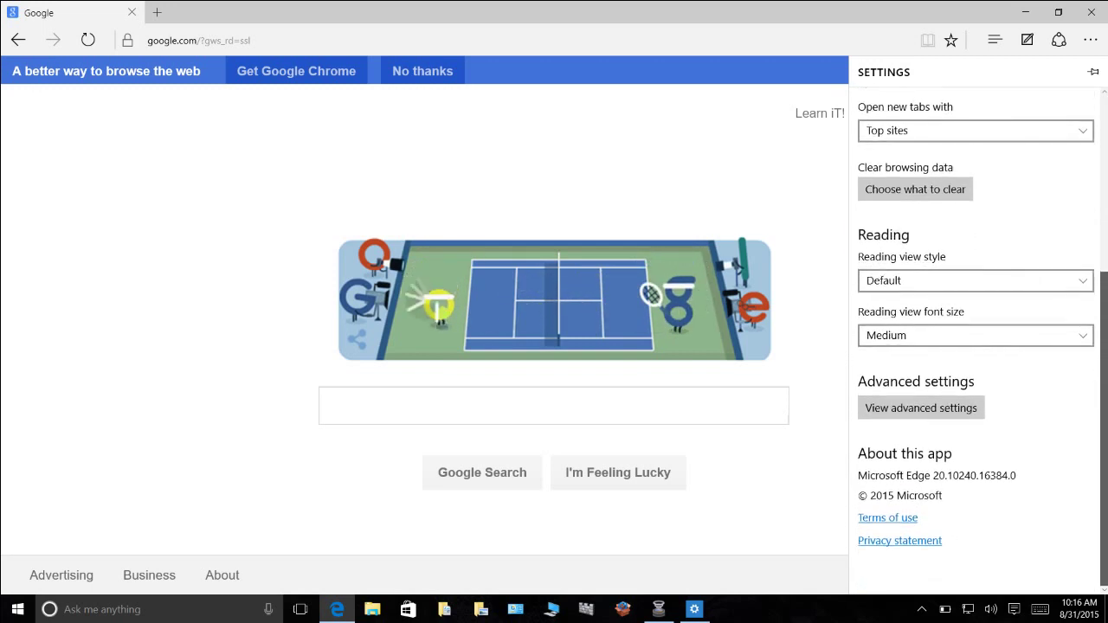
{"action": "left_click", "coordinate": [895, 413]}
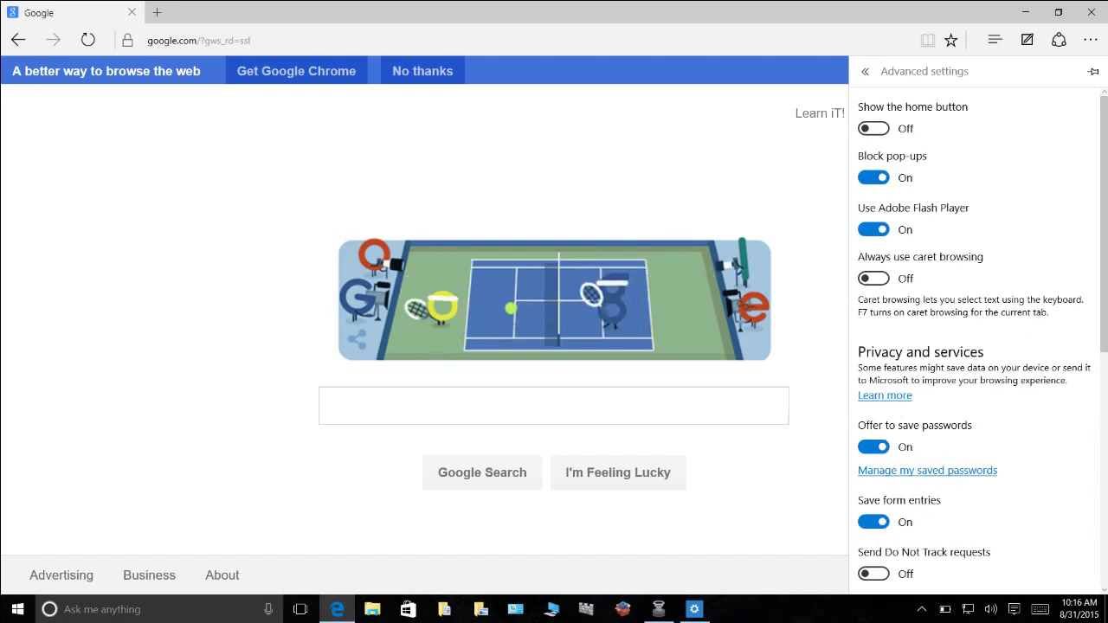
{"action": "left_click_drag", "start_coordinate": [1104, 267], "coordinate": [1105, 448]}
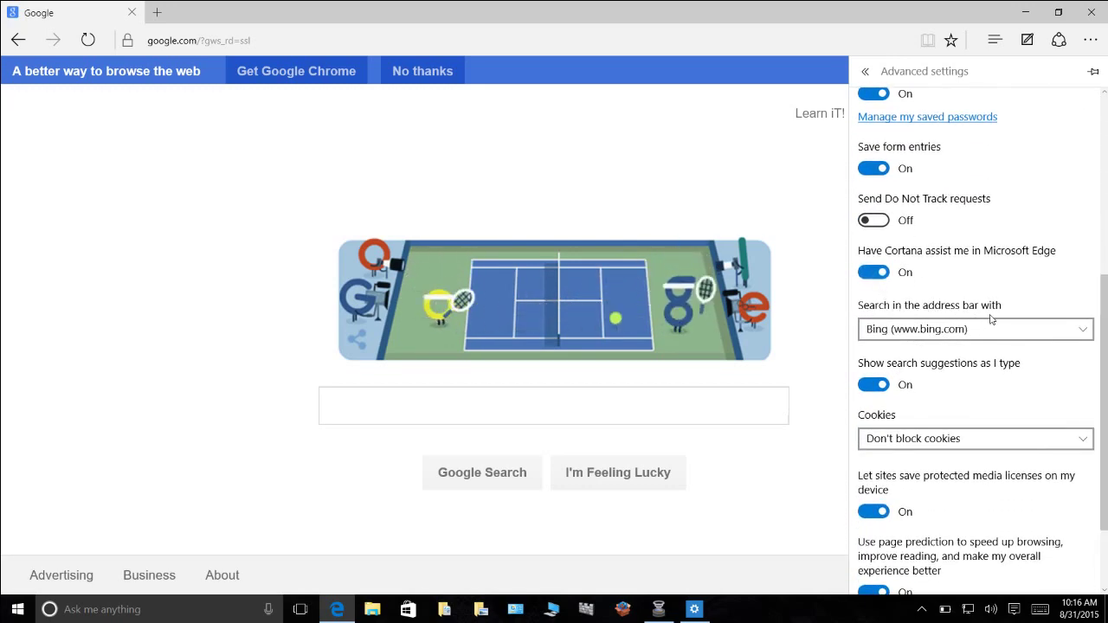
{"action": "left_click", "coordinate": [1087, 337]}
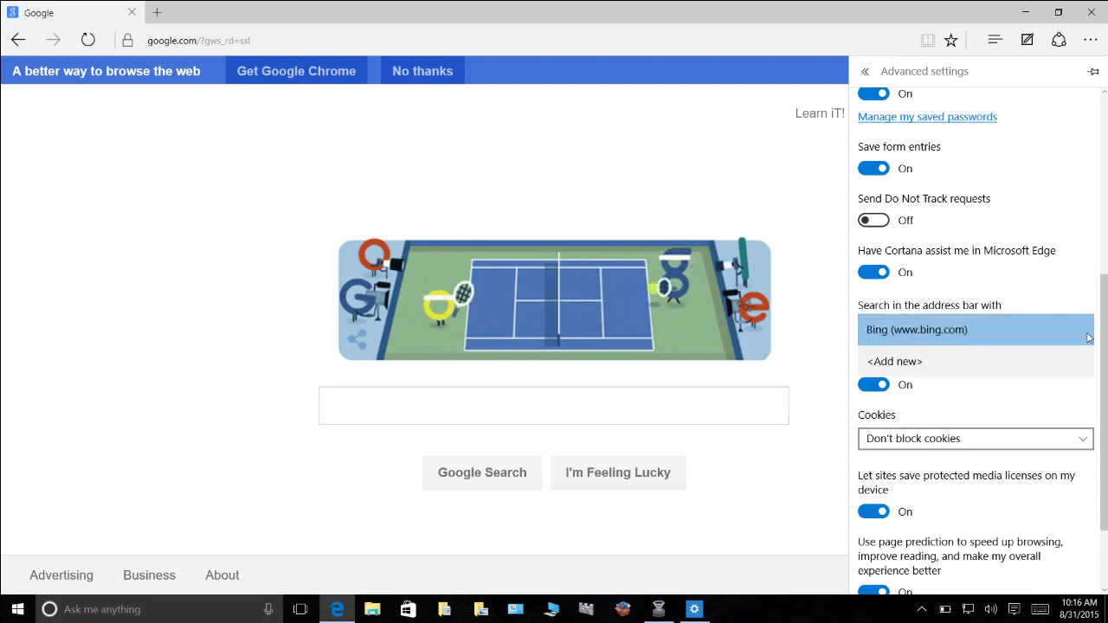
{"action": "left_click", "coordinate": [1048, 365]}
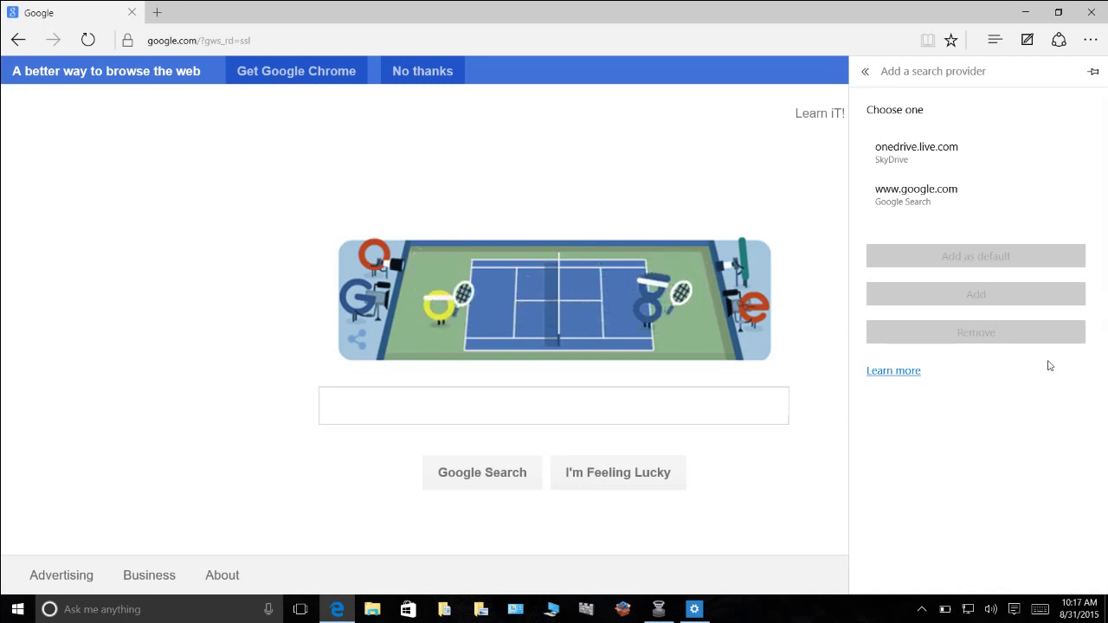
{"action": "left_click", "coordinate": [907, 201]}
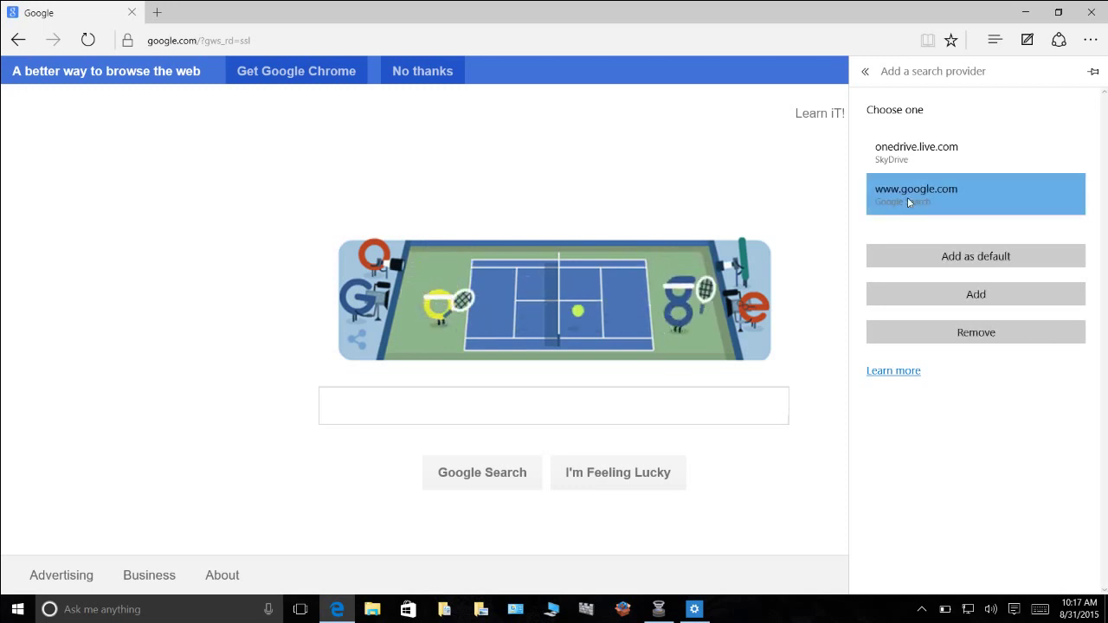
{"action": "left_click", "coordinate": [924, 260]}
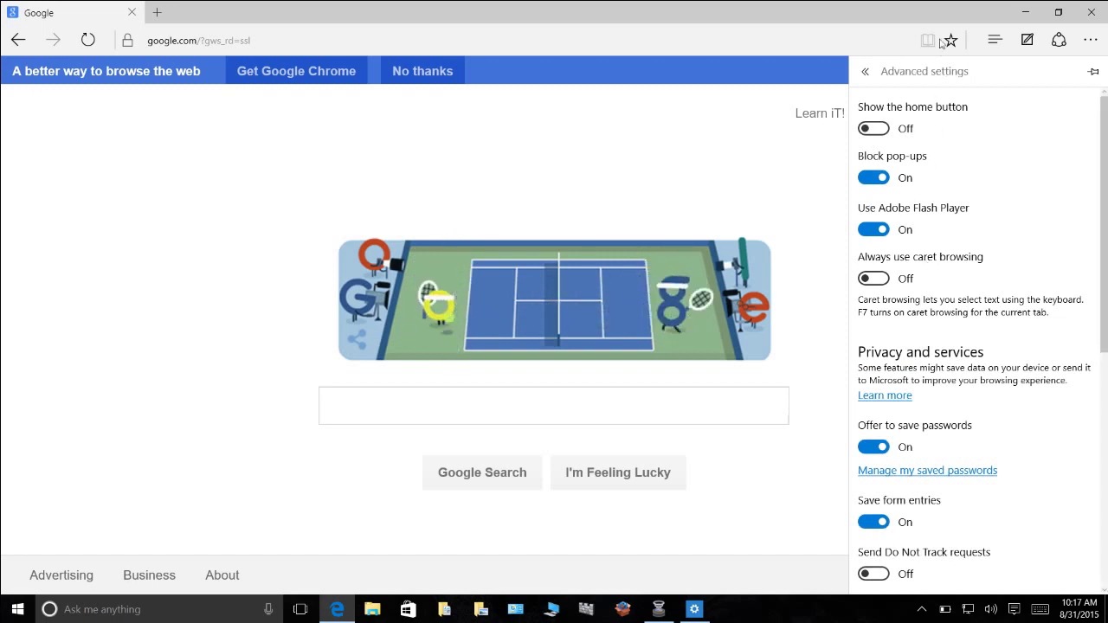
Step: Close Settings, voice-search 'Search the Internet.' with Cortana, and toggle between the Google and Bing tabs
{"action": "left_click", "coordinate": [865, 70]}
{"action": "left_click", "coordinate": [632, 144]}
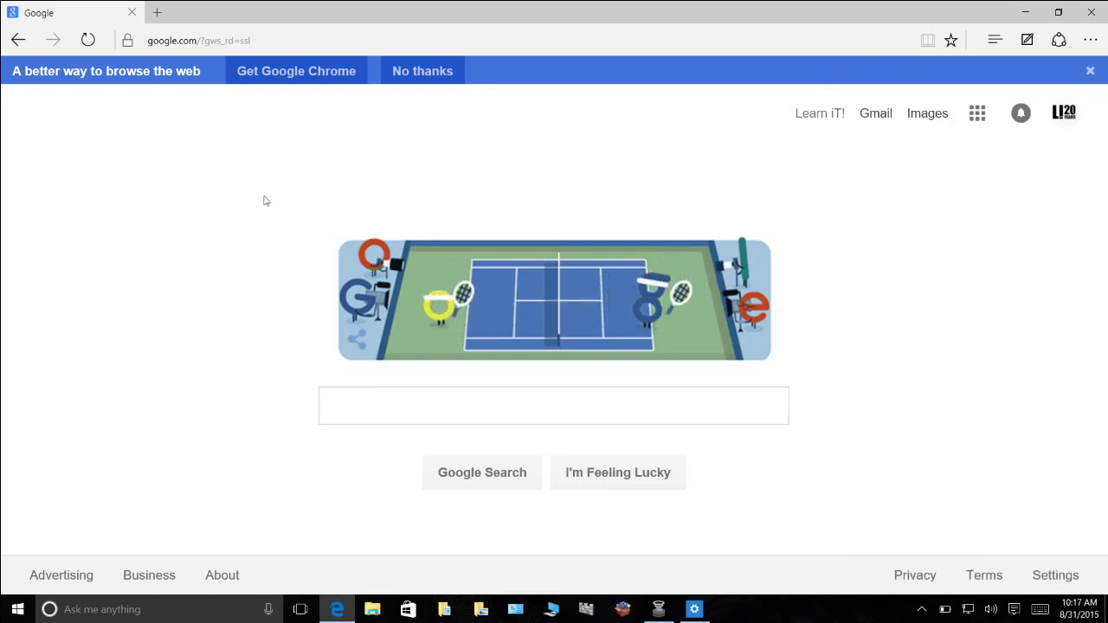
{"action": "key", "text": "super+c"}
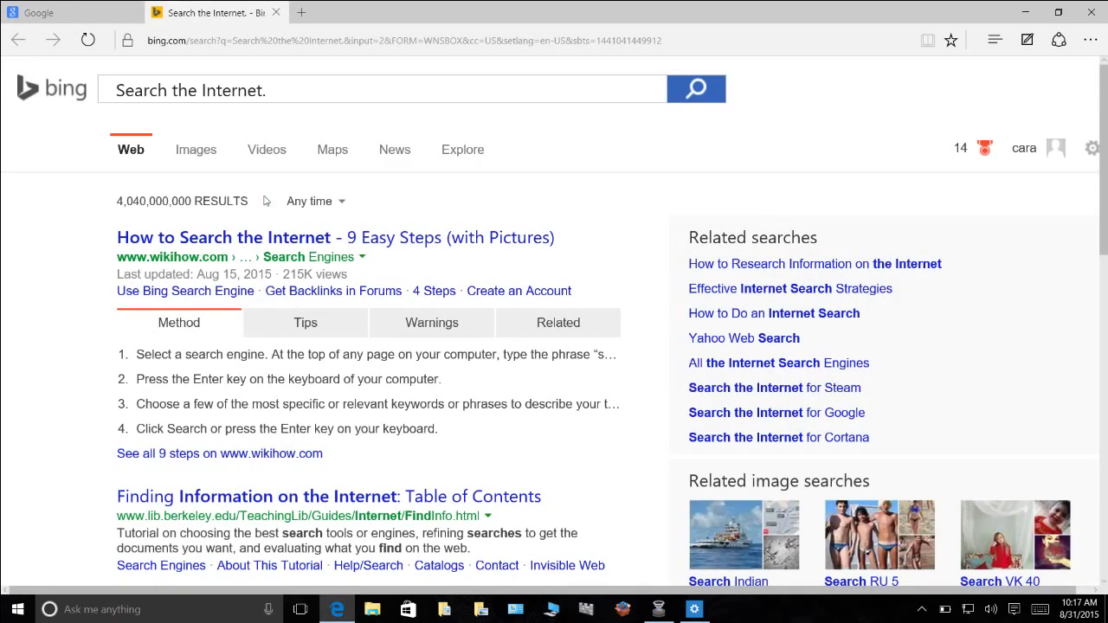
{"action": "left_click", "coordinate": [74, 16]}
{"action": "left_click", "coordinate": [250, 8]}
{"action": "left_click", "coordinate": [1090, 40]}
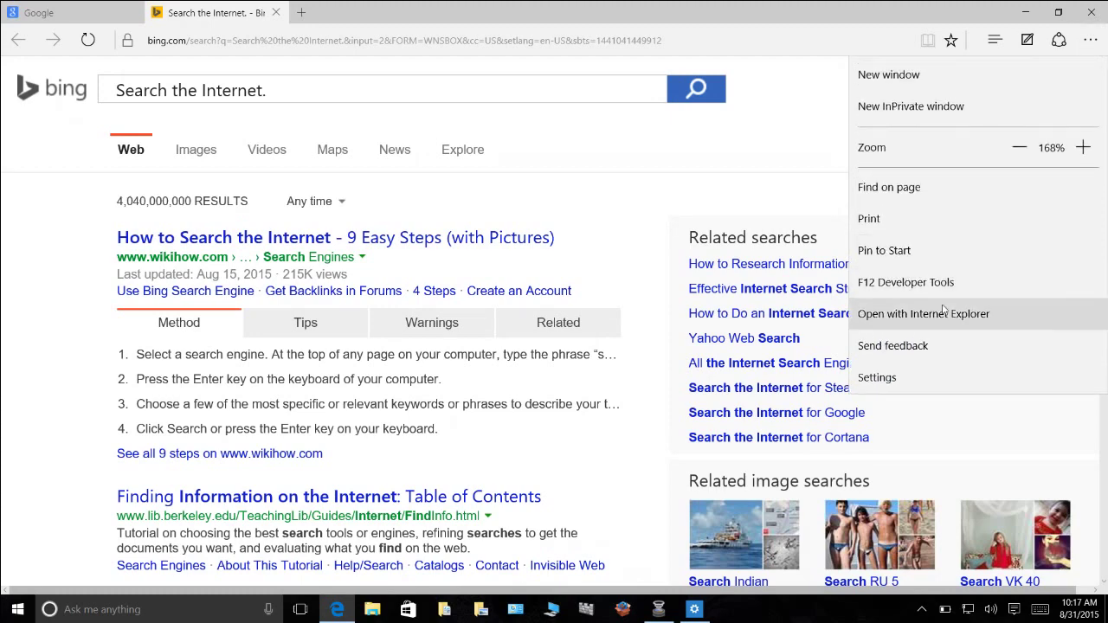
{"action": "left_click", "coordinate": [910, 371]}
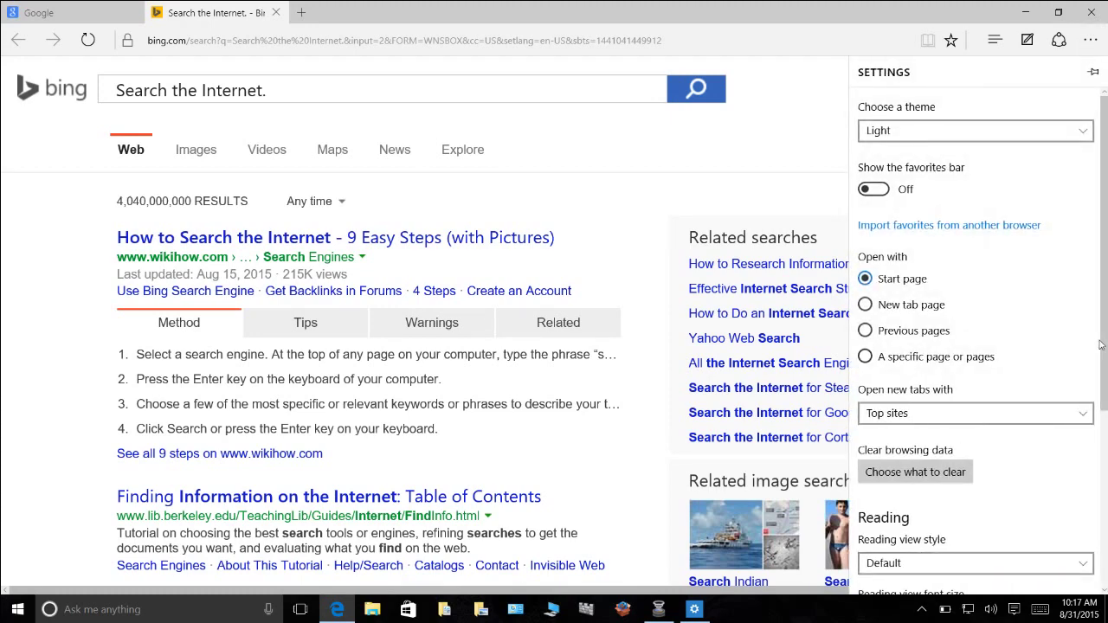
{"action": "scroll", "coordinate": [1102, 346], "scroll_direction": "down", "scroll_amount": 5}
{"action": "left_click", "coordinate": [975, 416]}
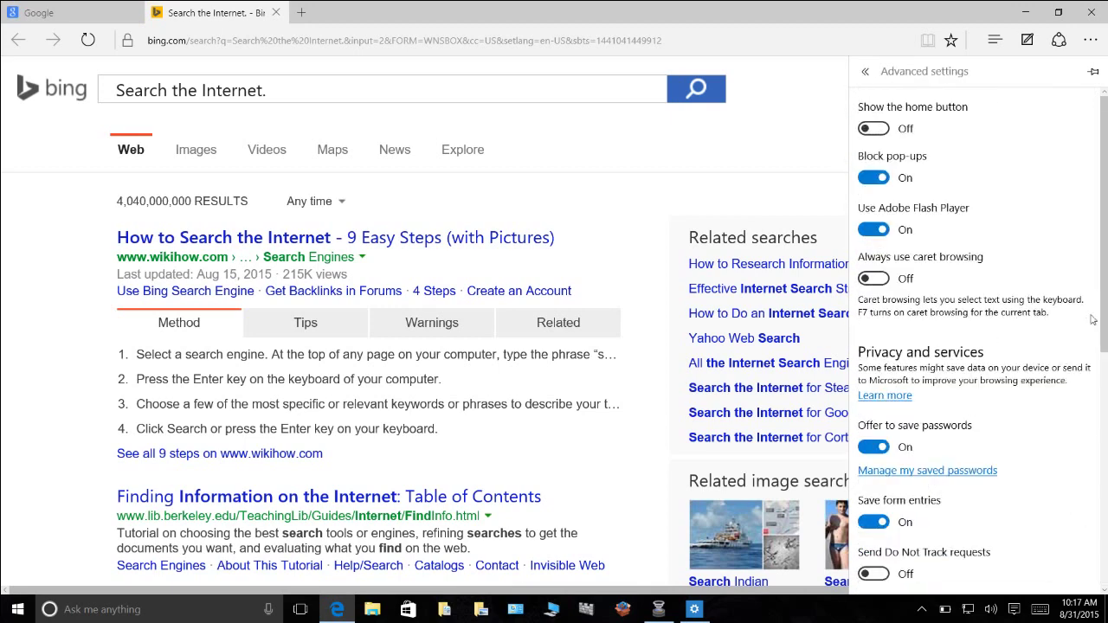
{"action": "left_click_drag", "start_coordinate": [1100, 320], "coordinate": [1097, 486]}
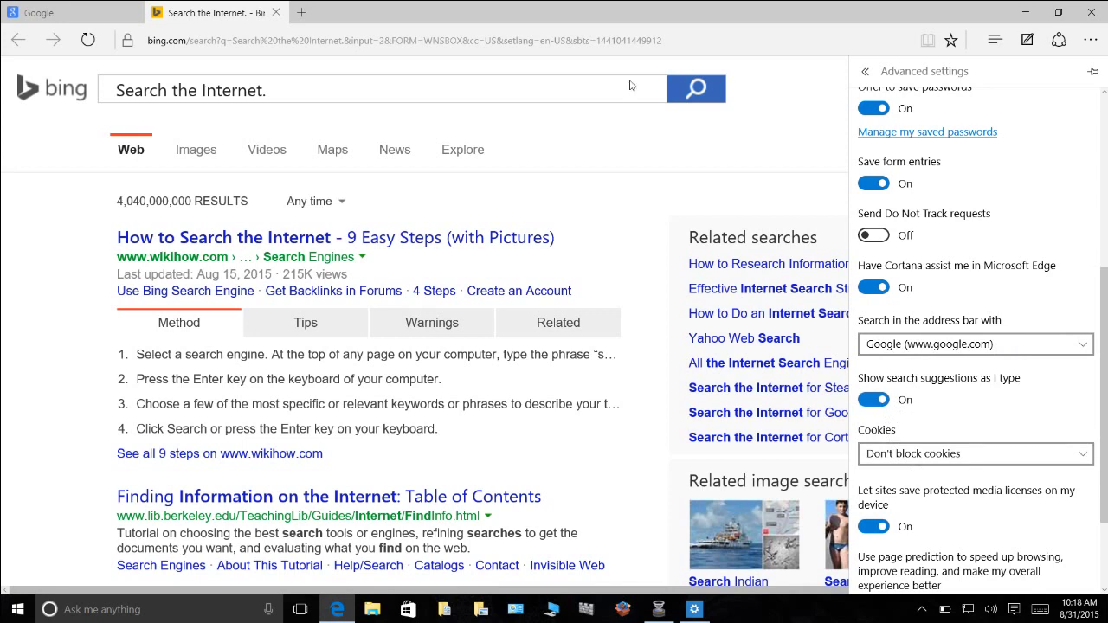
Step: Search 'sasn francisco' from the address bar to get Google results
{"action": "left_click", "coordinate": [254, 41]}
{"action": "left_click", "coordinate": [254, 39]}
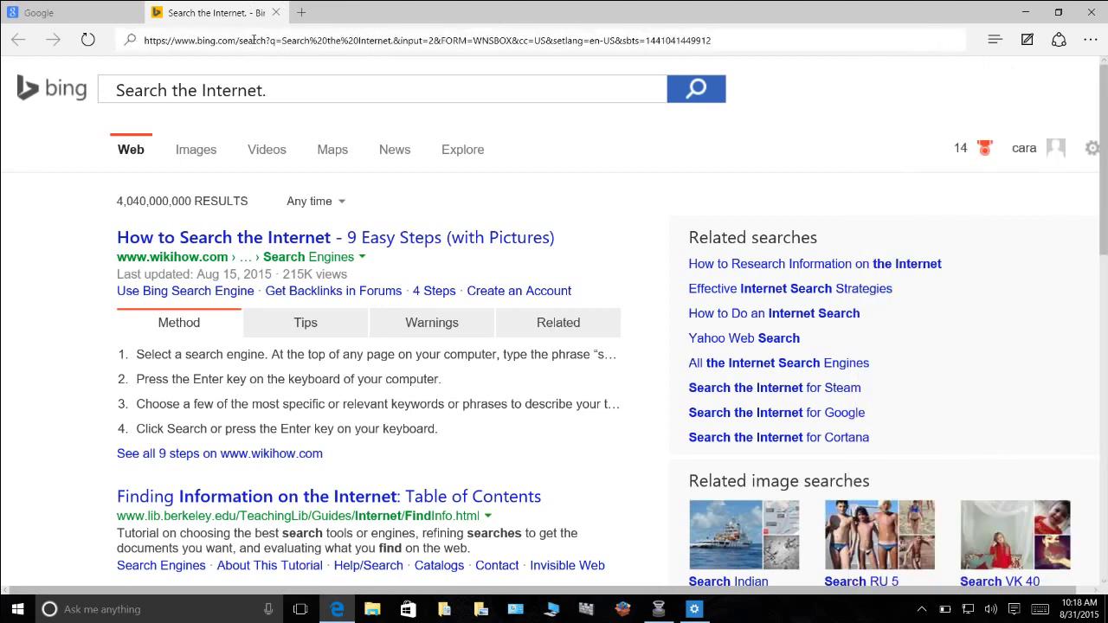
{"action": "type", "text": "sasn fra"}
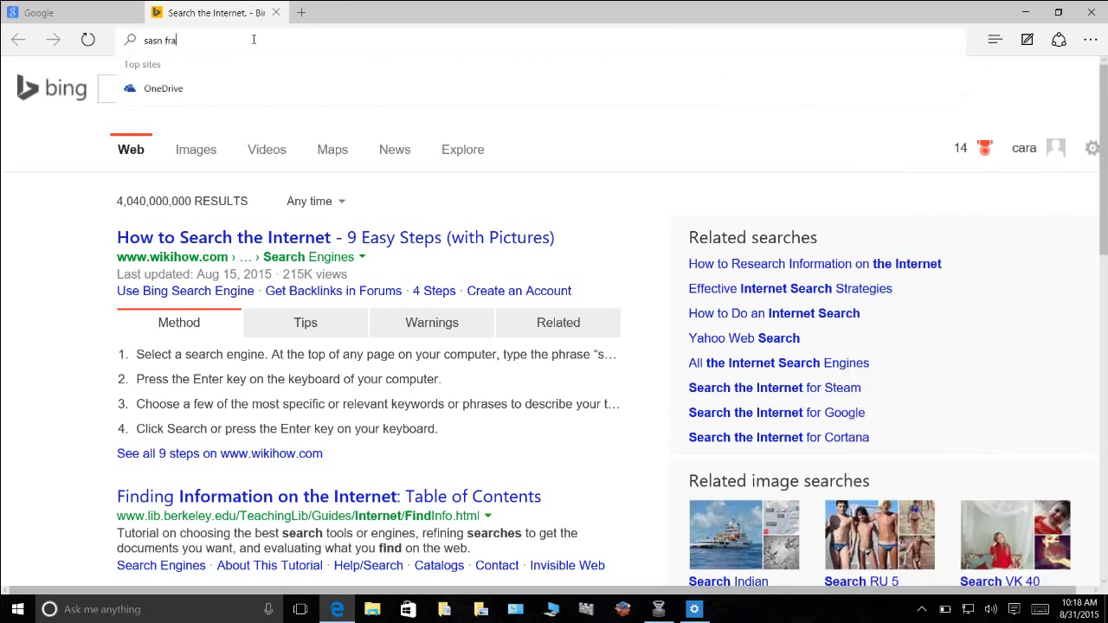
{"action": "type", "text": "ncisco"}
{"action": "key", "text": "Return"}
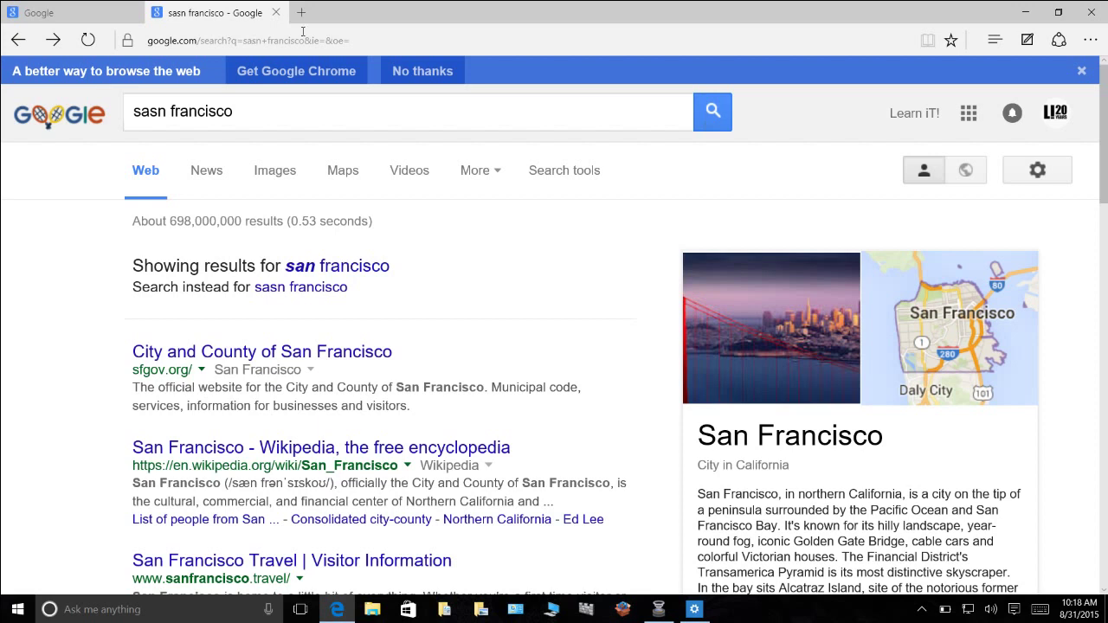
Step: Switch to the Wirecast recording app from the taskbar
{"action": "left_click", "coordinate": [659, 609]}
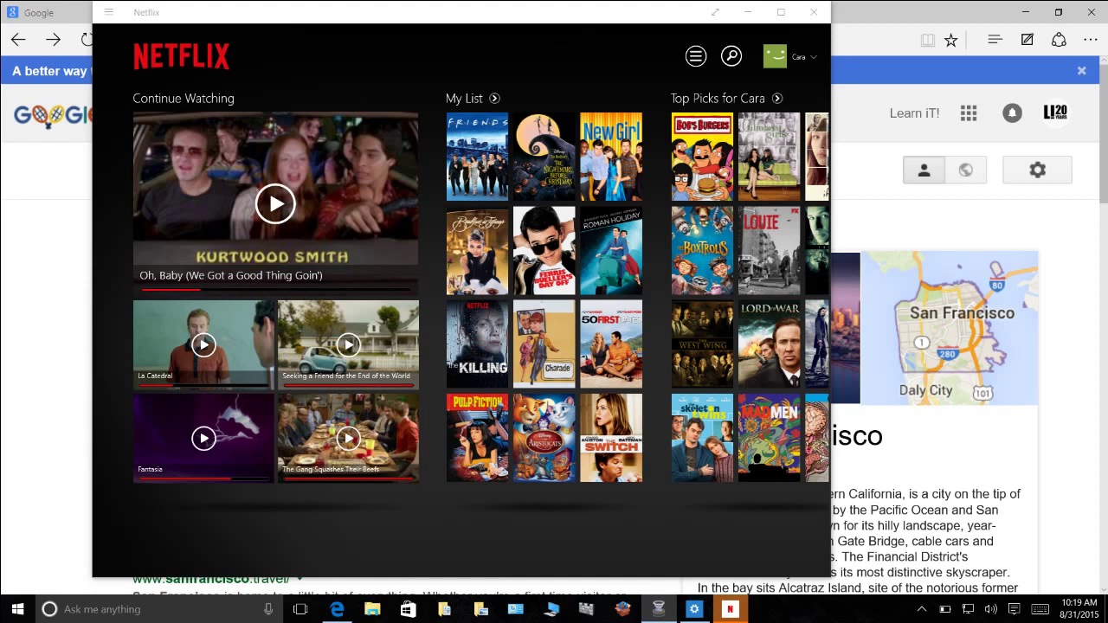
Step: Close the Netflix app window
{"action": "left_click", "coordinate": [824, 23]}
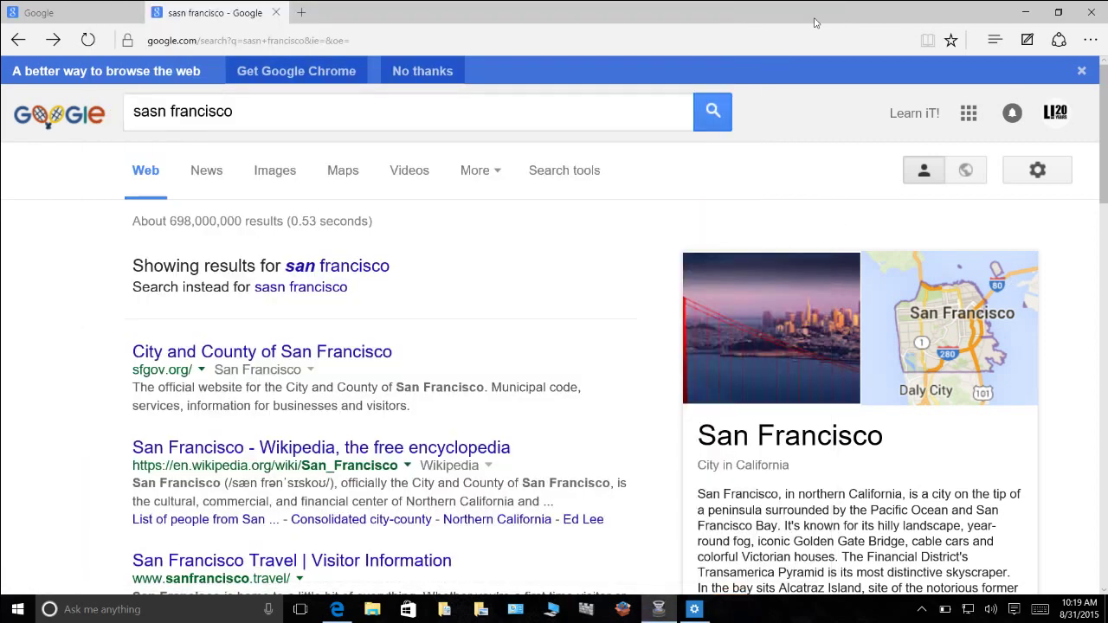
Step: Open Microsoft Store and scroll its Home page from the Netflix banner to Picks for you
{"action": "left_click", "coordinate": [410, 610]}
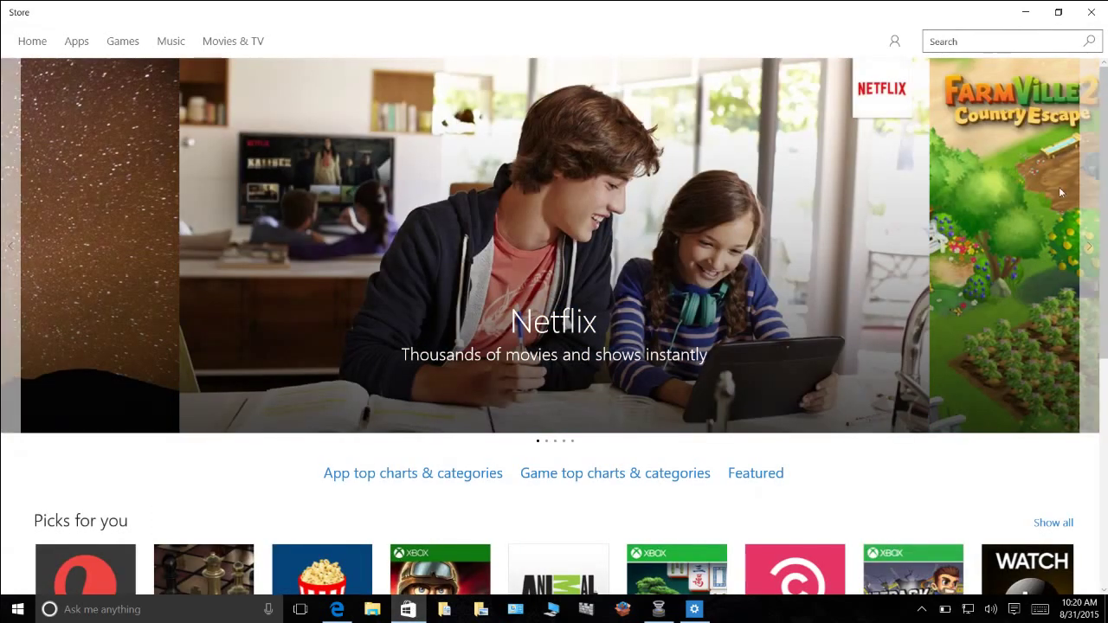
{"action": "mouse_move", "coordinate": [1091, 255]}
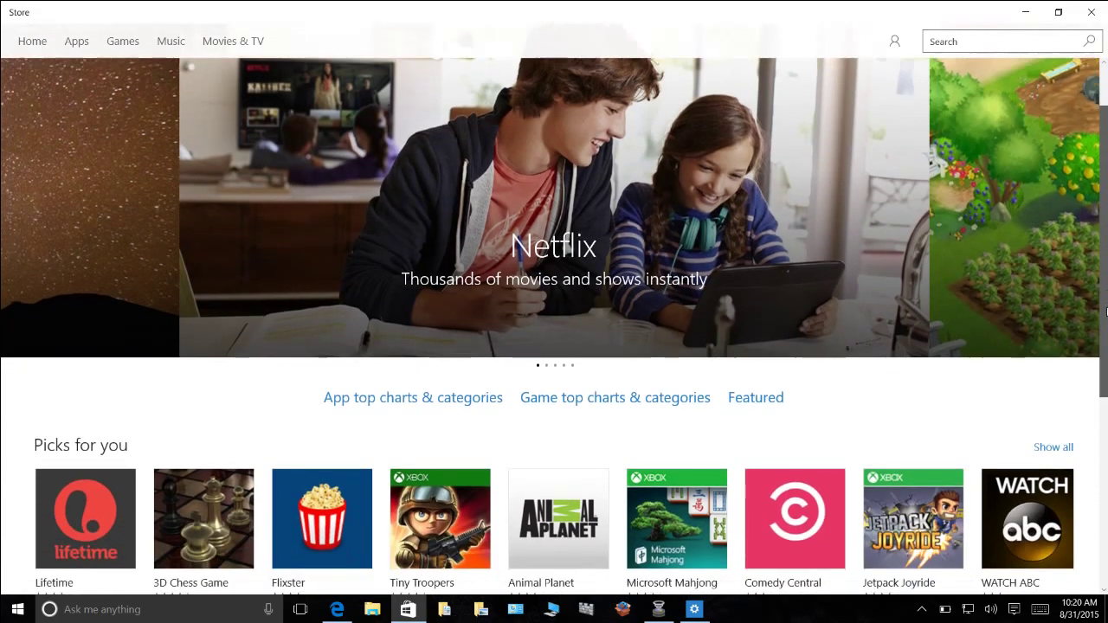
{"action": "left_click_drag", "start_coordinate": [1105, 255], "coordinate": [1087, 332]}
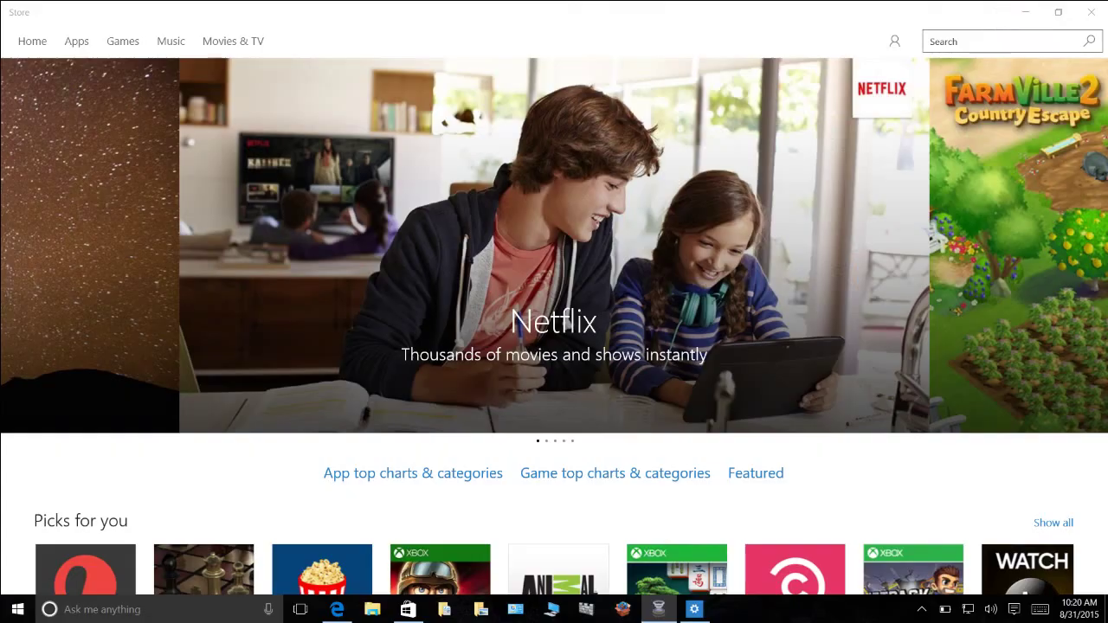
Step: Show the bare desktop with Win+D, then add Desktop 2 in Task View and switch to it
{"action": "key", "text": "super"}
{"action": "key", "text": "super"}
{"action": "key", "text": "super+d"}
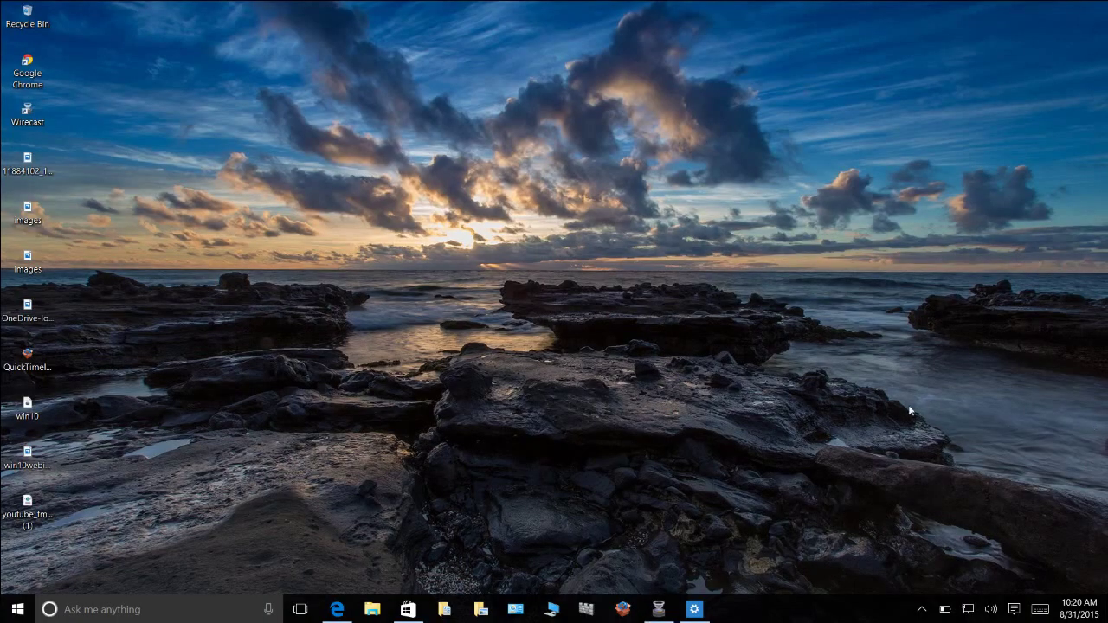
{"action": "left_click", "coordinate": [299, 610]}
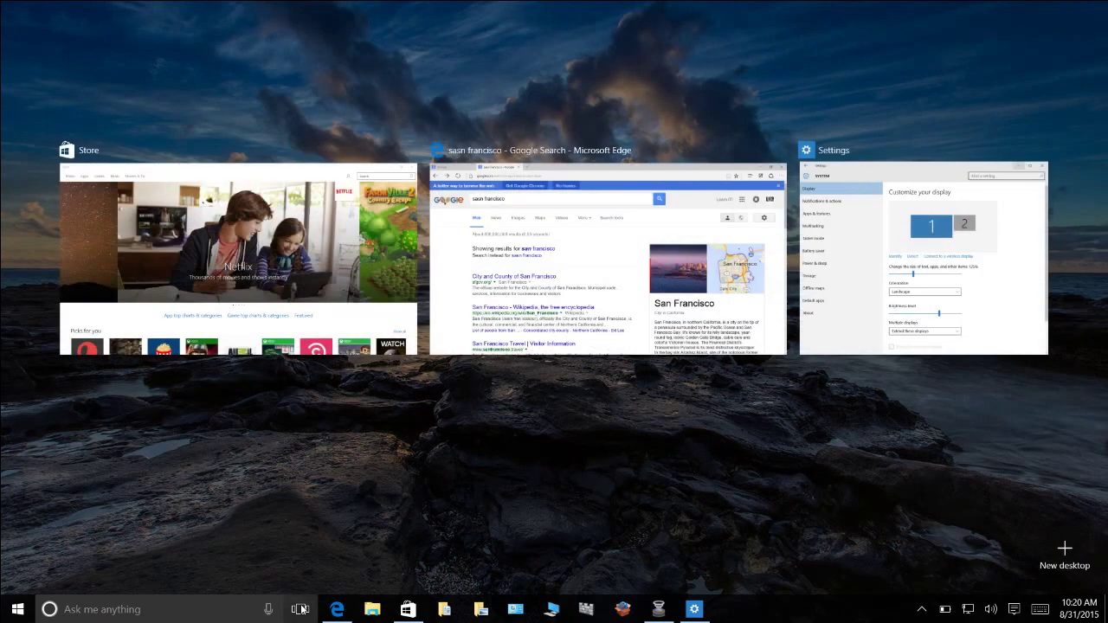
{"action": "left_click", "coordinate": [1065, 552]}
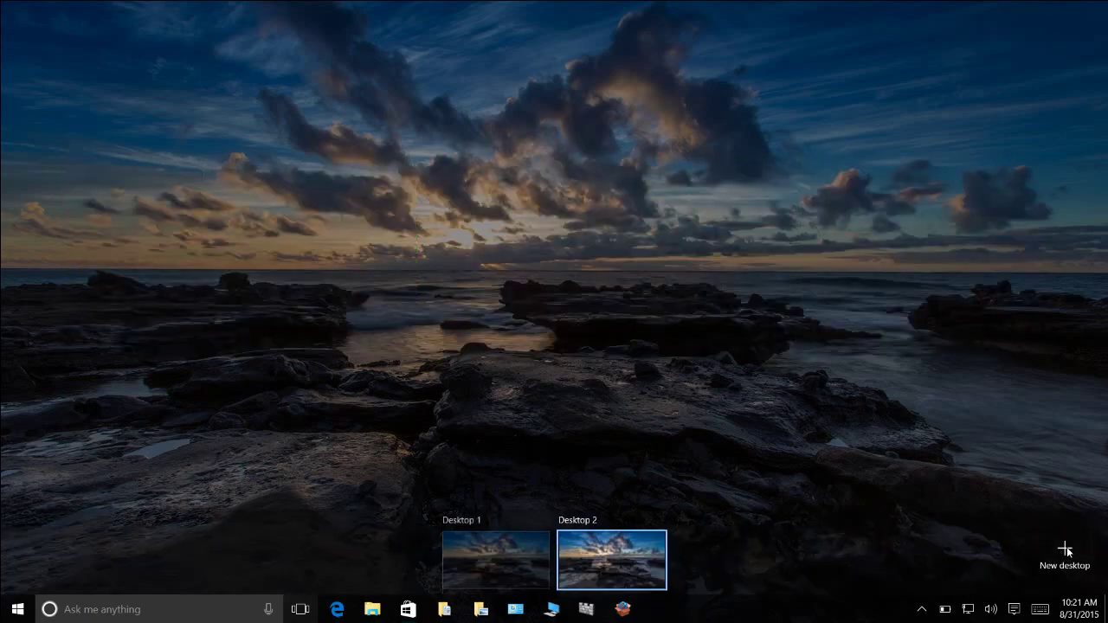
{"action": "left_click", "coordinate": [600, 552]}
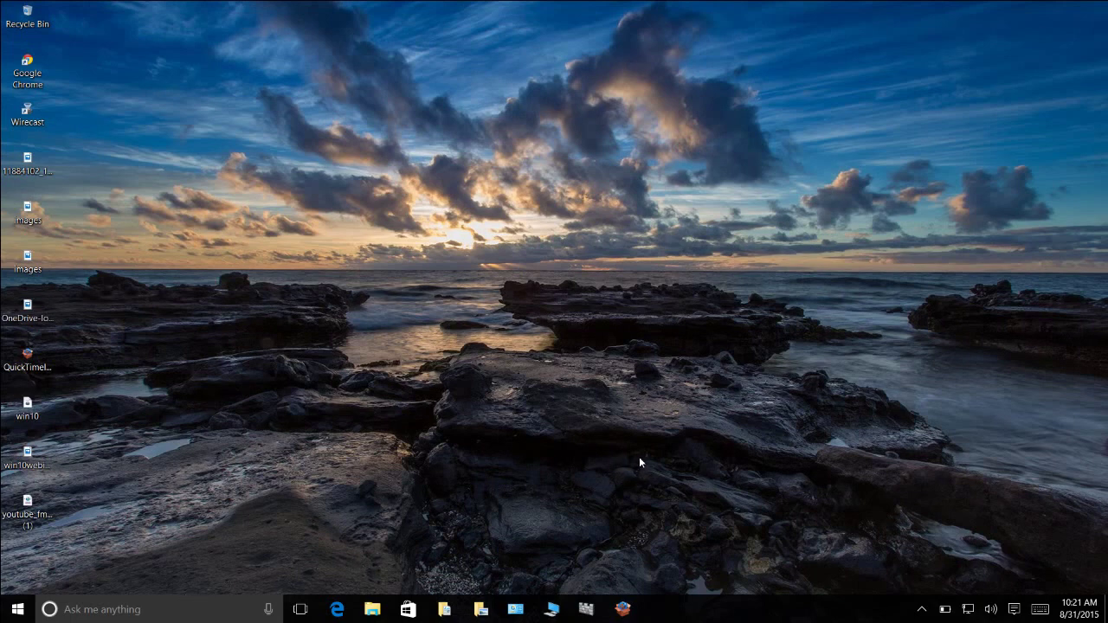
Step: Ask Cortana to open Netflix on Desktop 2, then switch back to Desktop 1
{"action": "key", "text": "super+c"}
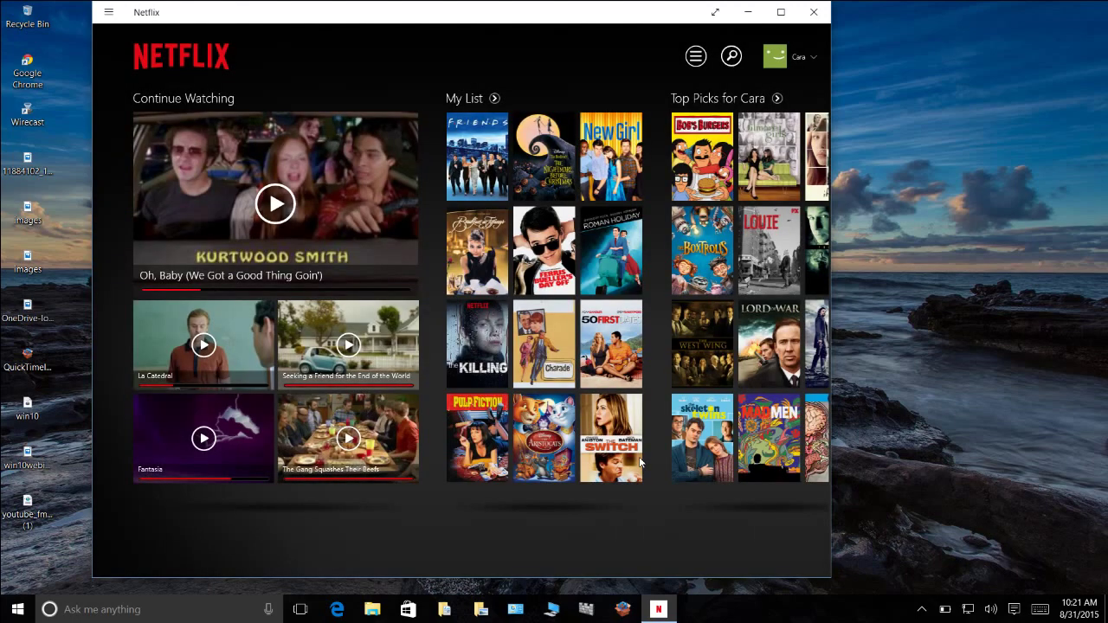
{"action": "left_click", "coordinate": [300, 610]}
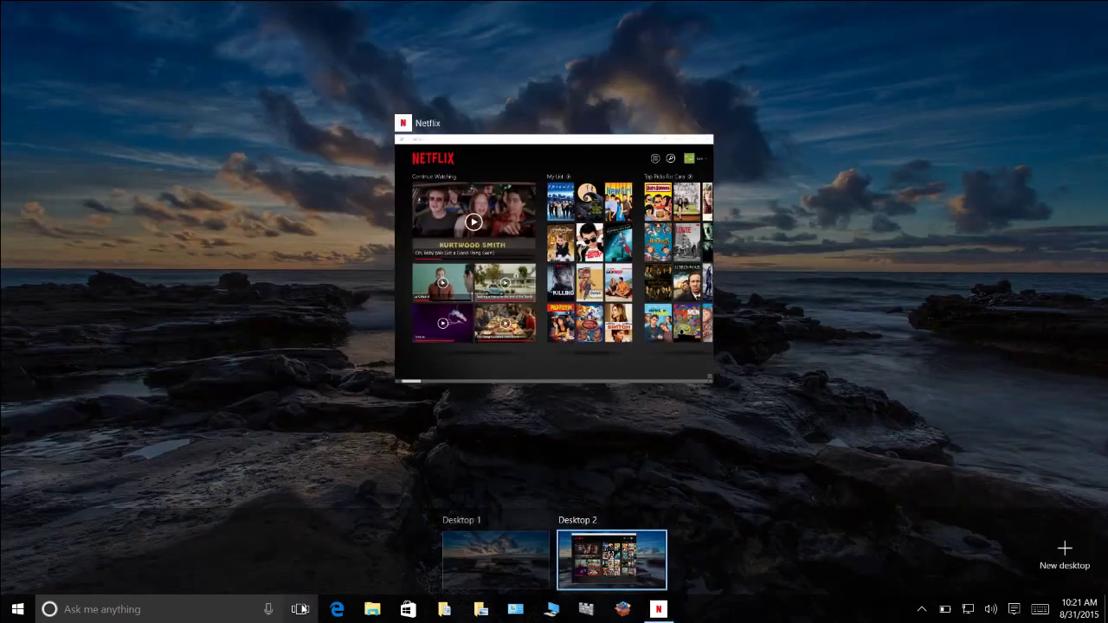
{"action": "left_click", "coordinate": [513, 547]}
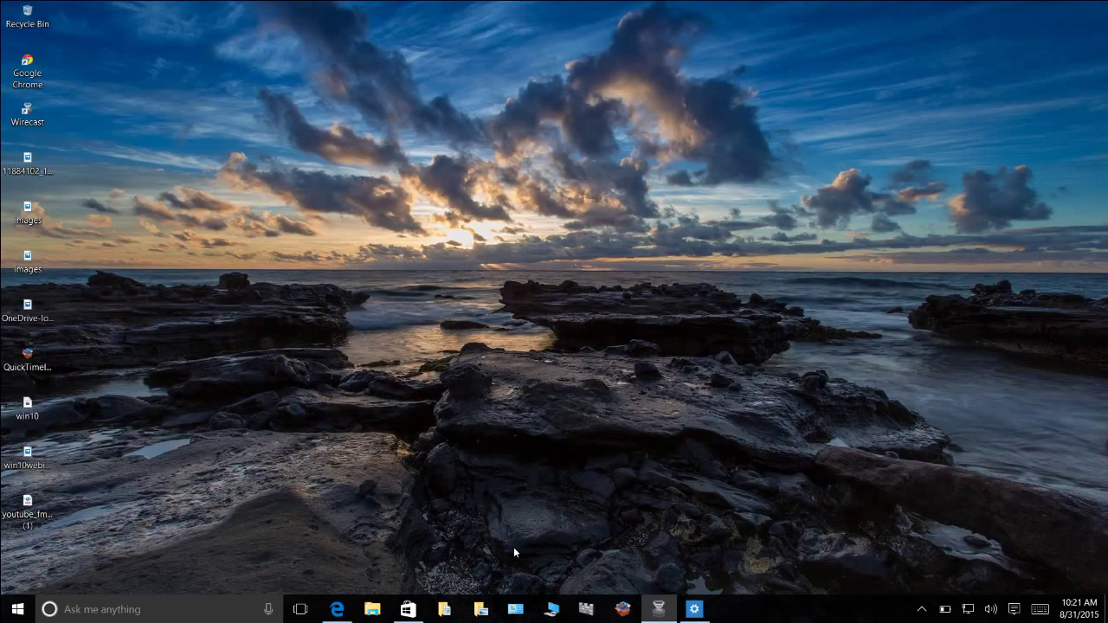
Step: Launch OneNote from its Start tile to reach the 'Jot down things to remember' welcome screen
{"action": "left_click", "coordinate": [17, 609]}
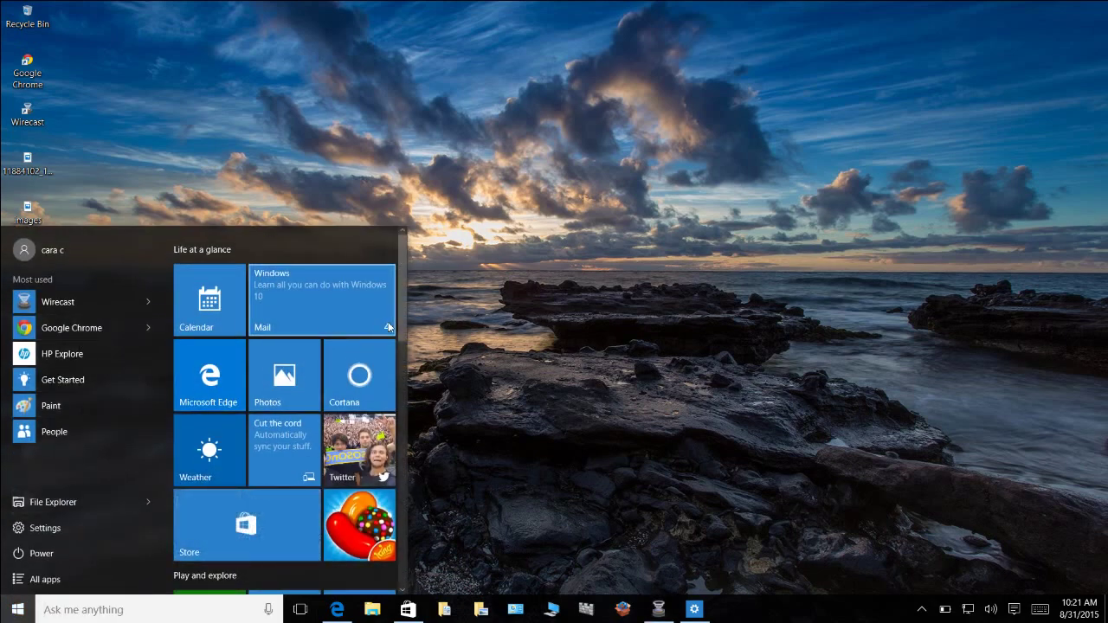
{"action": "left_click_drag", "start_coordinate": [399, 327], "coordinate": [410, 470]}
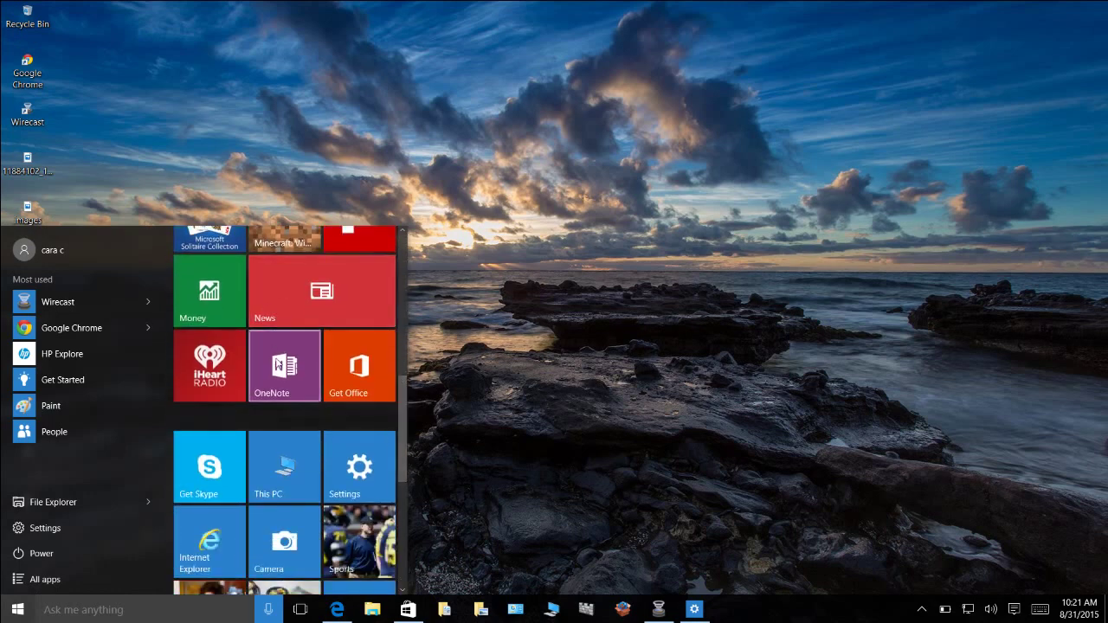
{"action": "left_click", "coordinate": [276, 363]}
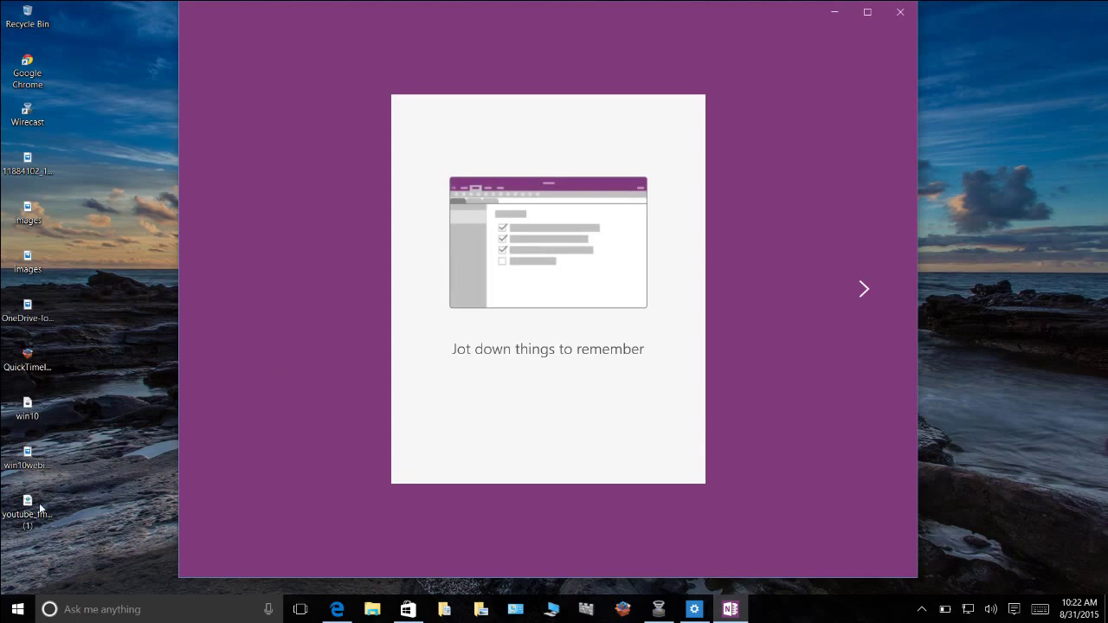
Step: Snap OneNote to the left half and File Explorer on Quick access to the right half
{"action": "left_click", "coordinate": [370, 609]}
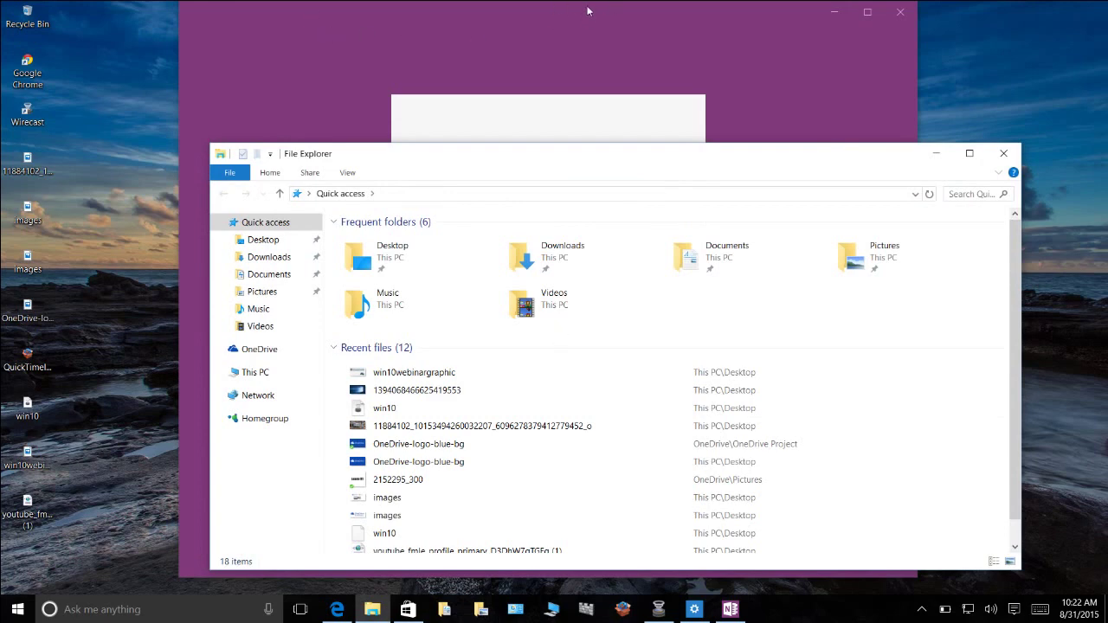
{"action": "left_click_drag", "start_coordinate": [586, 5], "coordinate": [2, 19]}
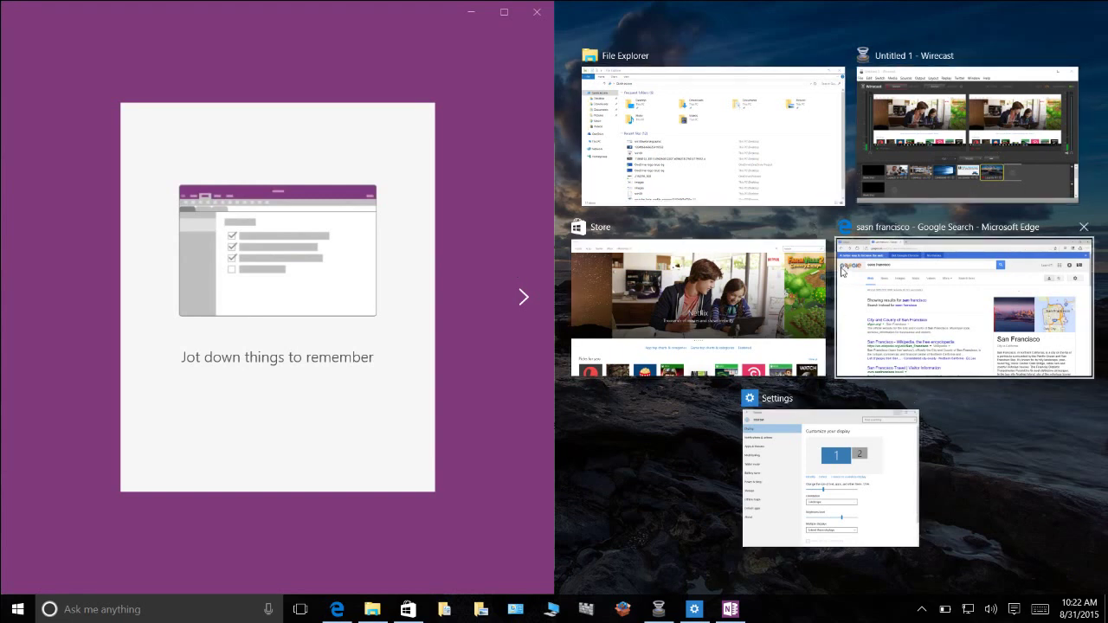
{"action": "left_click", "coordinate": [731, 136]}
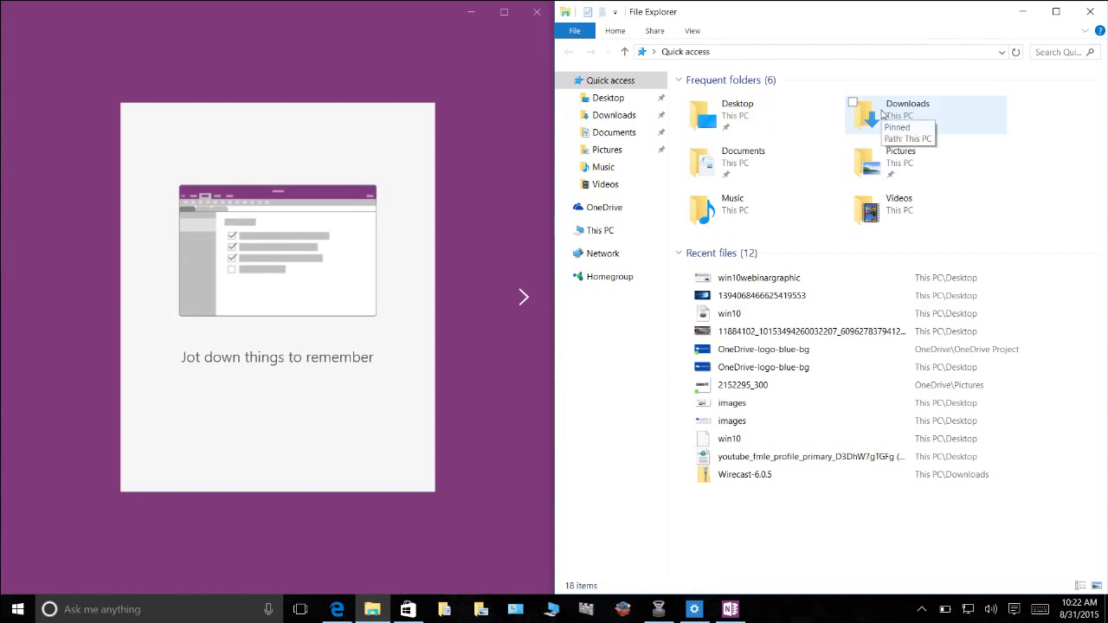
Step: Hide the snapped OneNote and Explorer windows with Win+D, then switch to Wirecast
{"action": "key", "text": "super+d"}
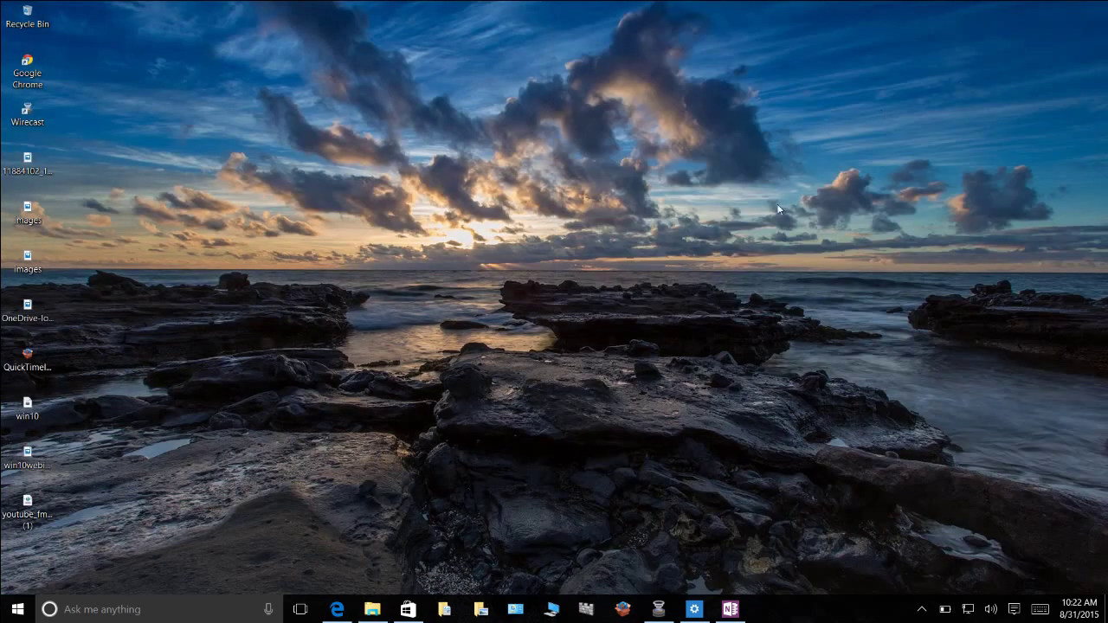
{"action": "left_click", "coordinate": [658, 608]}
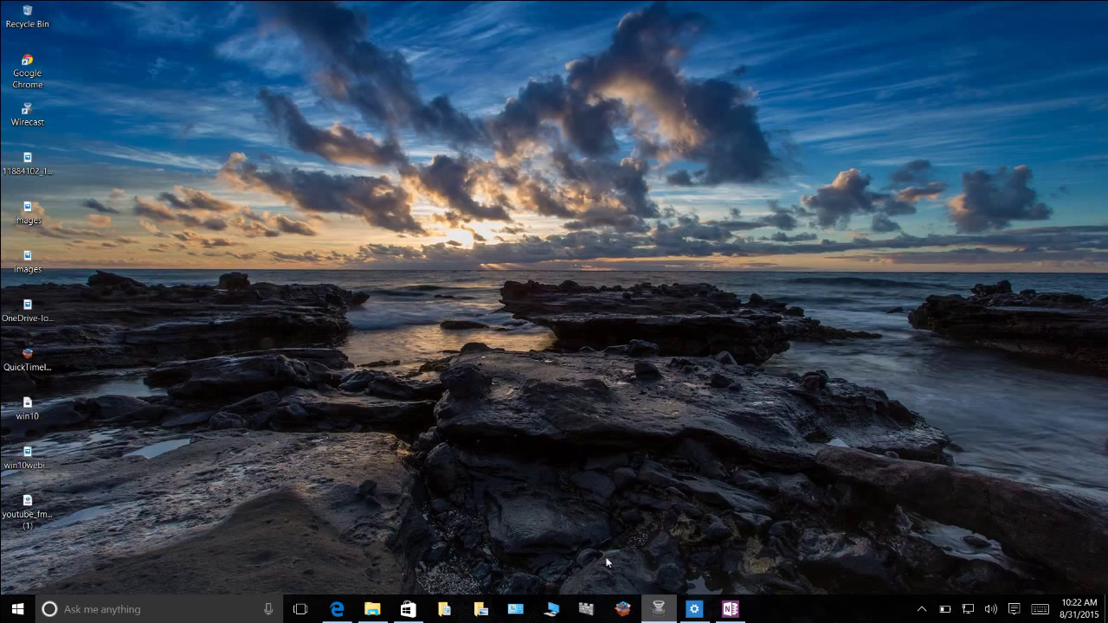